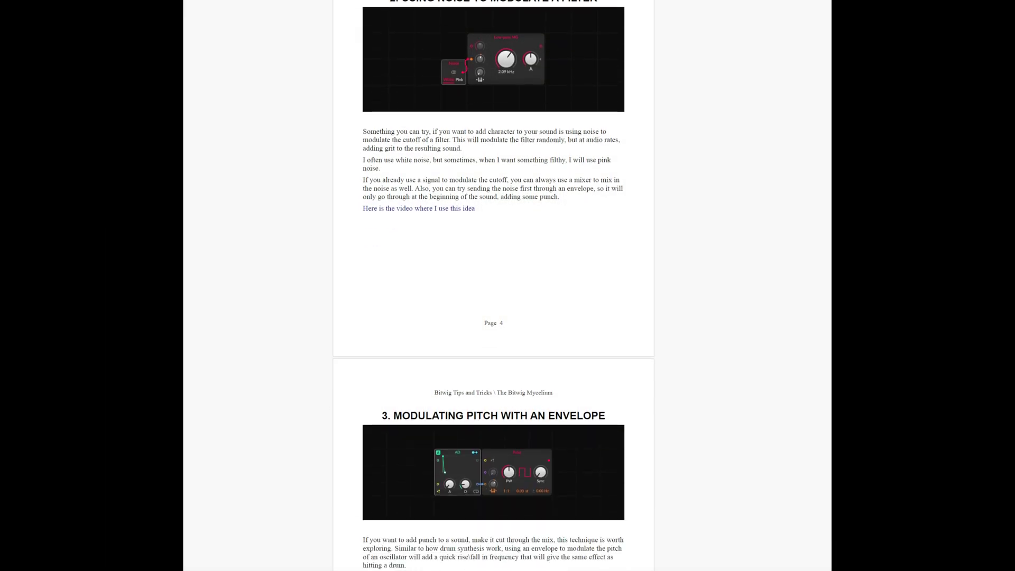
scroll(493, 285, "down", 9)
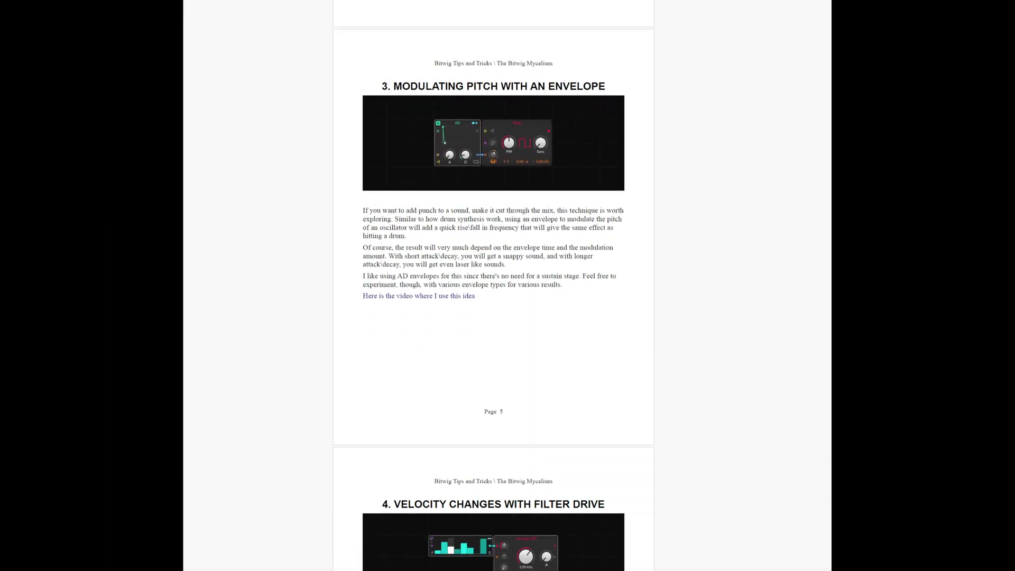
scroll(493, 285, "down", 7)
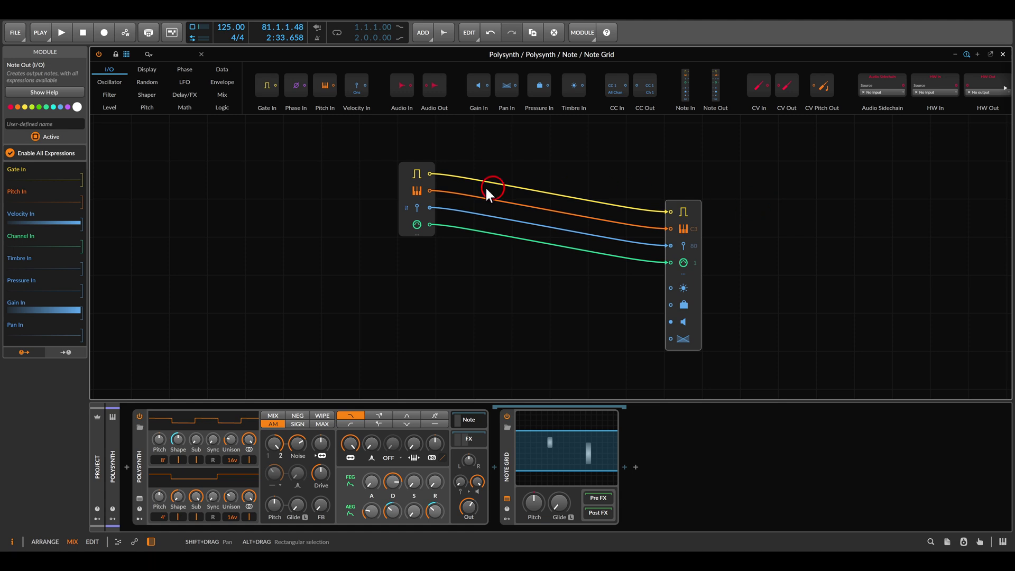
Delete the Note In module from the Note Grid, leaving only the Note Out module
left_click_drag(356, 158, 426, 208)
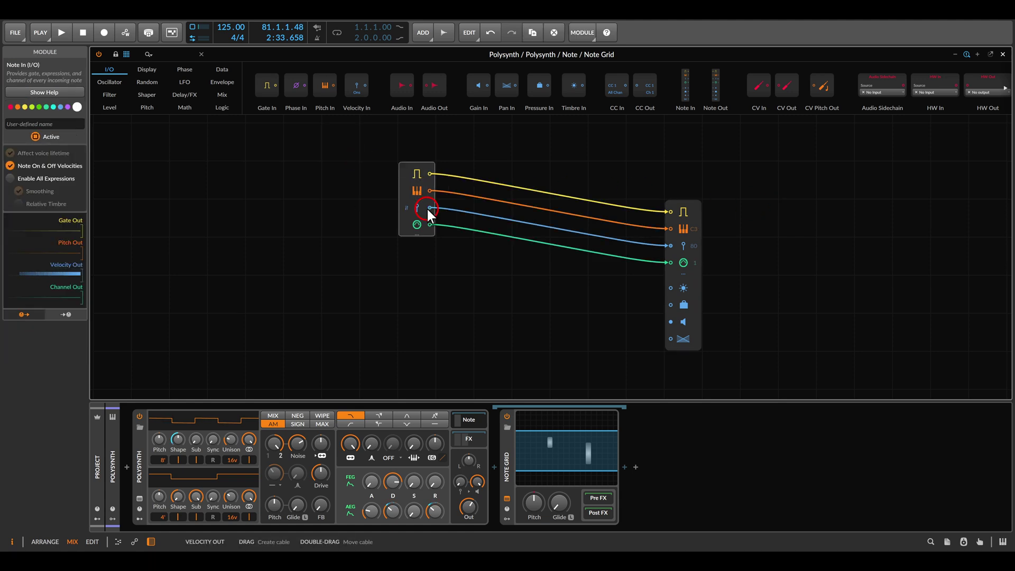
key("Delete")
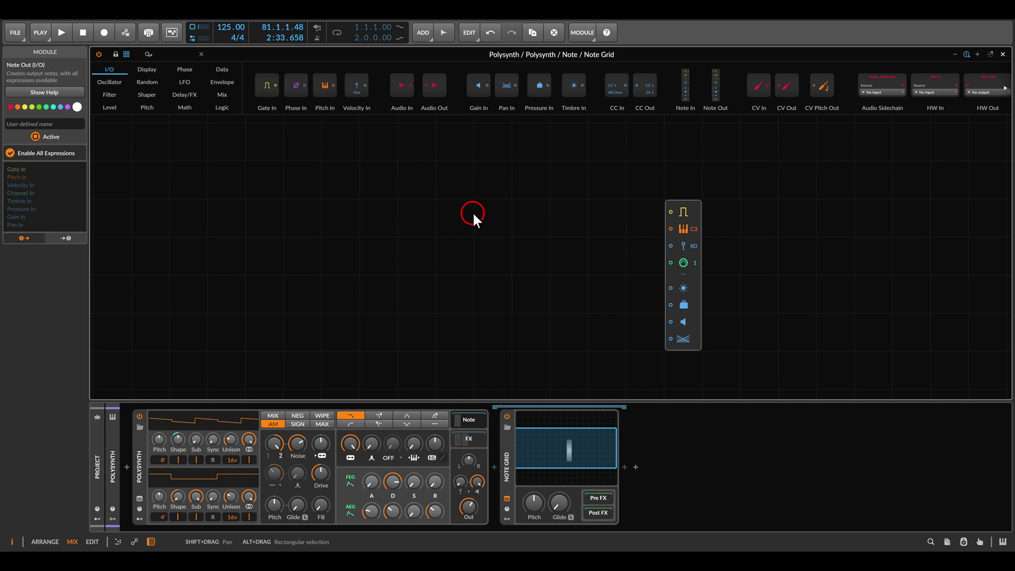
Switch to the Gamut Repetitor reference image, examine its Length knob, and return to the Bitwig Note Grid
key("alt+Tab")
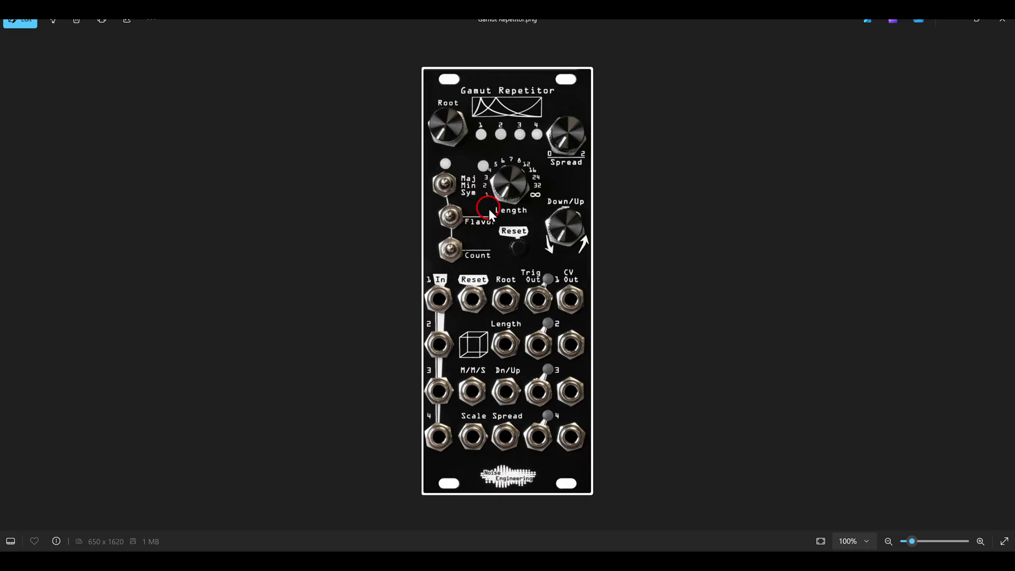
left_click_drag(464, 150, 555, 221)
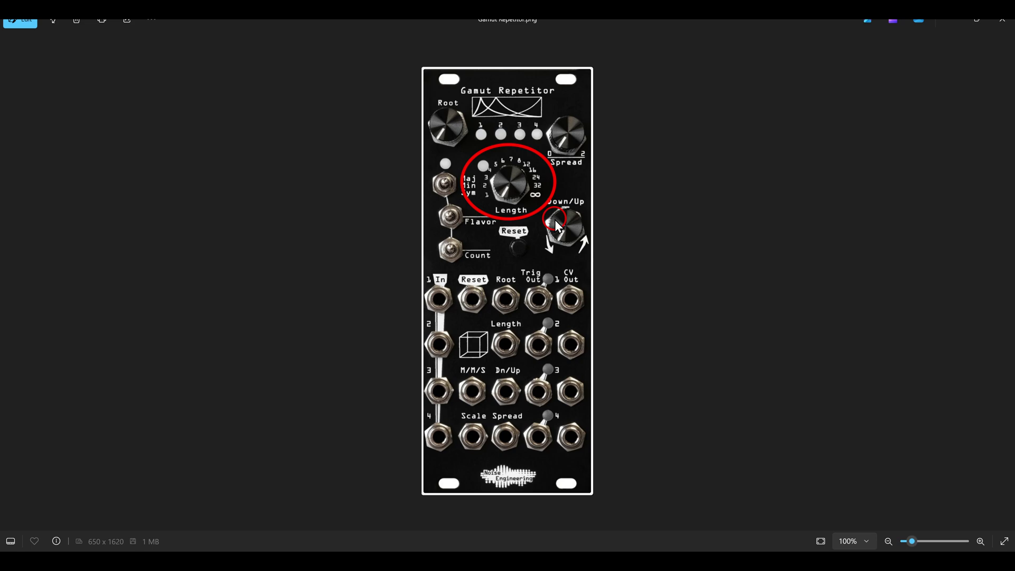
key("Escape")
key("alt+Tab")
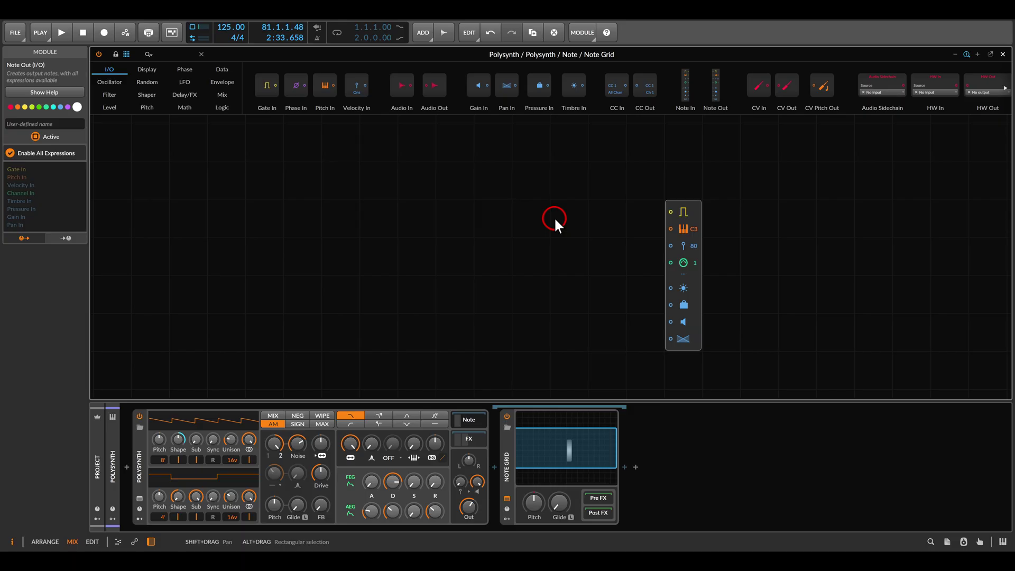
Add a Steps module to the grid, to the left of the Note Out module
left_click(222, 71)
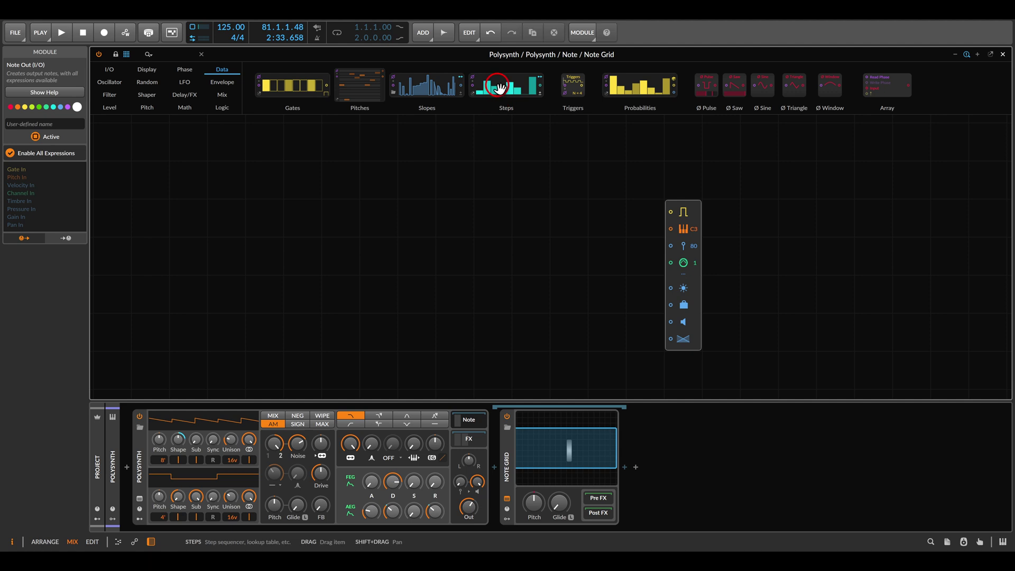
left_click_drag(498, 86, 452, 222)
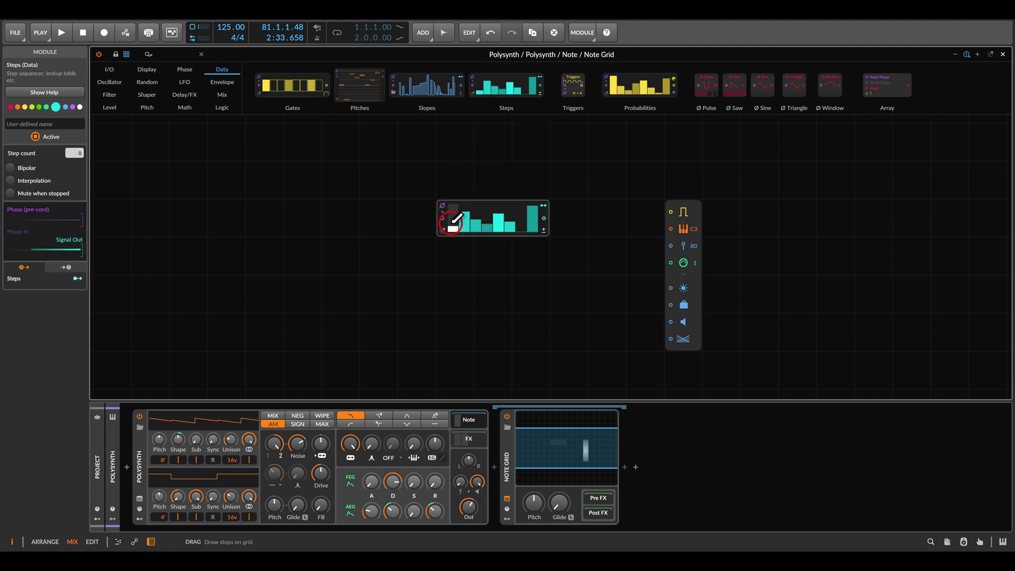
scroll(454, 229, "up", 3)
left_click_drag(439, 174, 473, 195)
Set the Steps module to 32 steps and randomize its step values several times
left_click(435, 244)
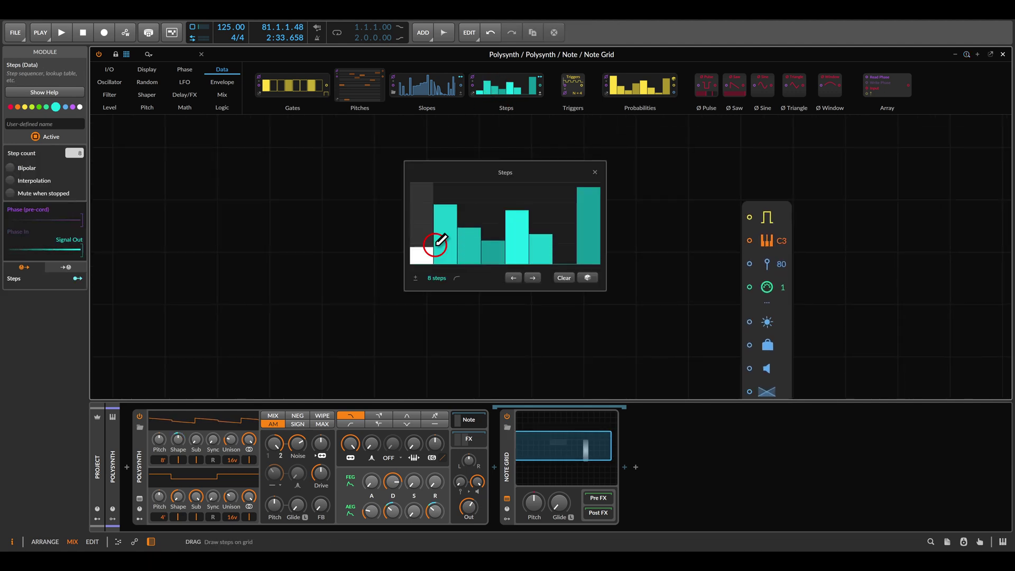
mouse_move(430, 278)
left_mouse_down()
mouse_move(430, 264)
mouse_move(431, 280)
left_mouse_up()
left_click(594, 278)
left_click(594, 278)
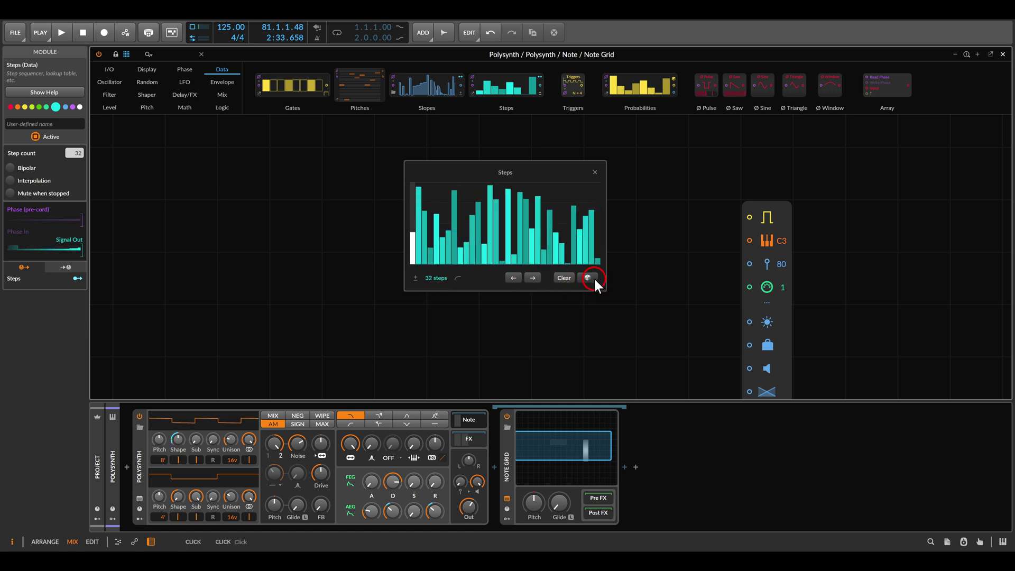
left_click(593, 277)
left_click(594, 278)
left_click(593, 278)
left_click(594, 172)
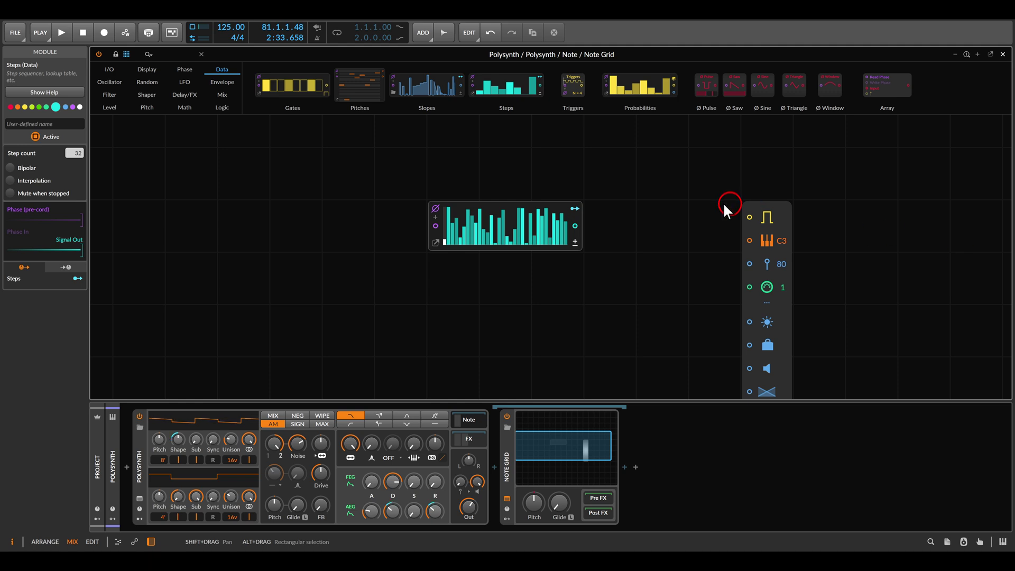
Add a Counter module directly left of the Steps module and a Triggers module directly left of the Counter
left_click_drag(604, 206, 628, 212)
left_click(185, 70)
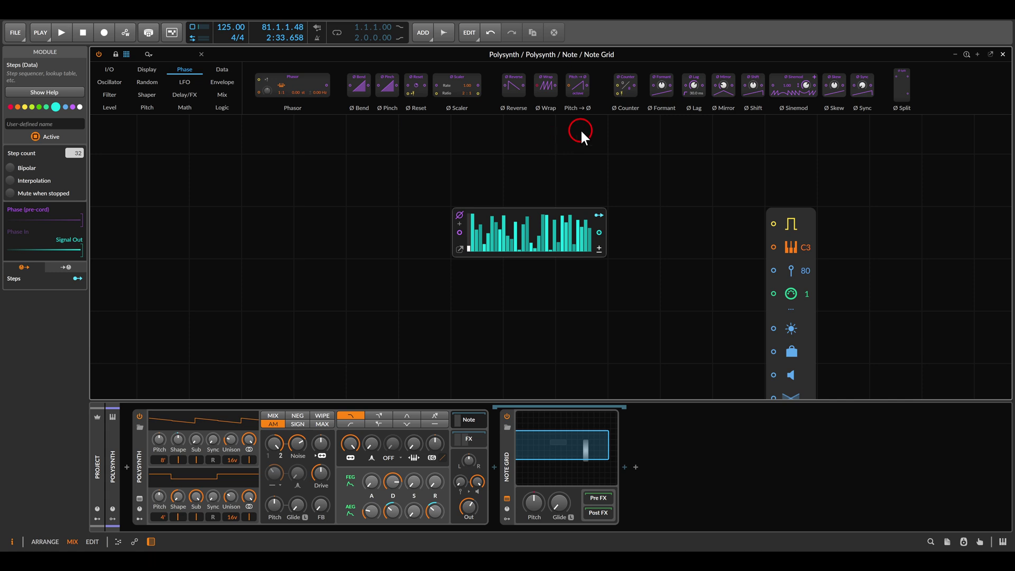
left_click_drag(626, 86, 418, 248)
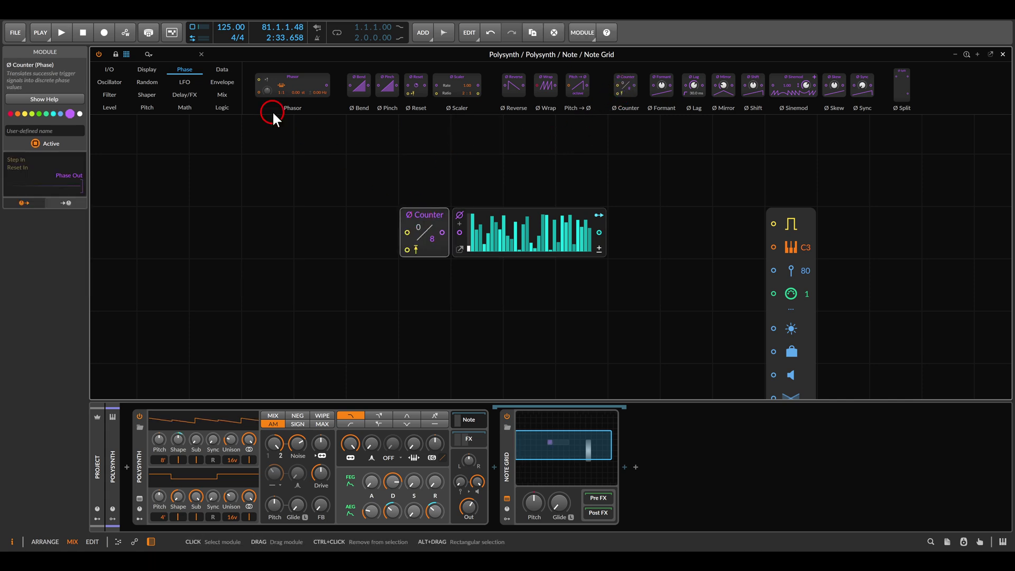
left_click(222, 70)
left_click_drag(452, 159, 382, 219)
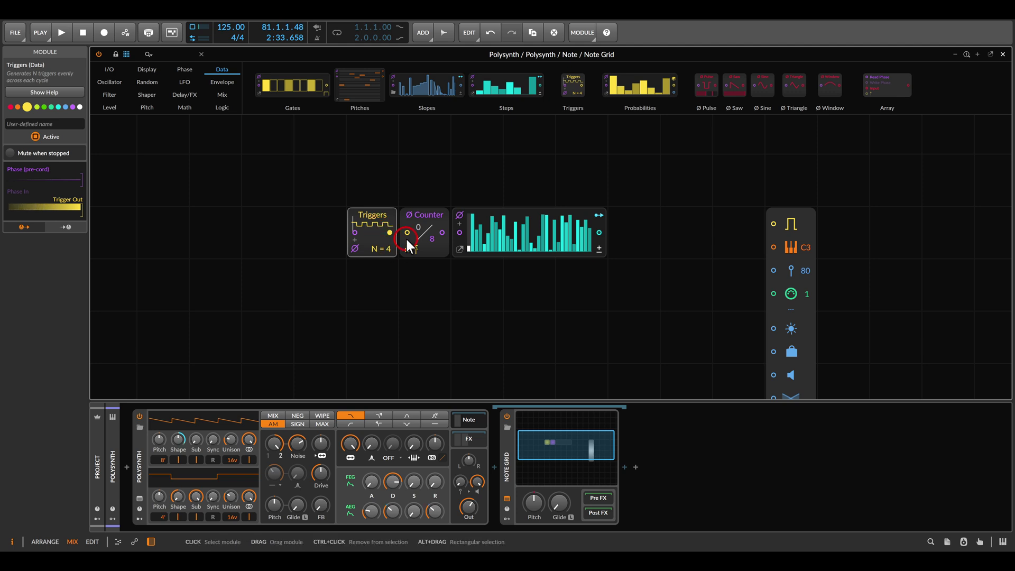
Add a Transport Playing module below Triggers, wired to the Counter's reset input, and connect the Triggers output to the Counter's step input
left_click(112, 70)
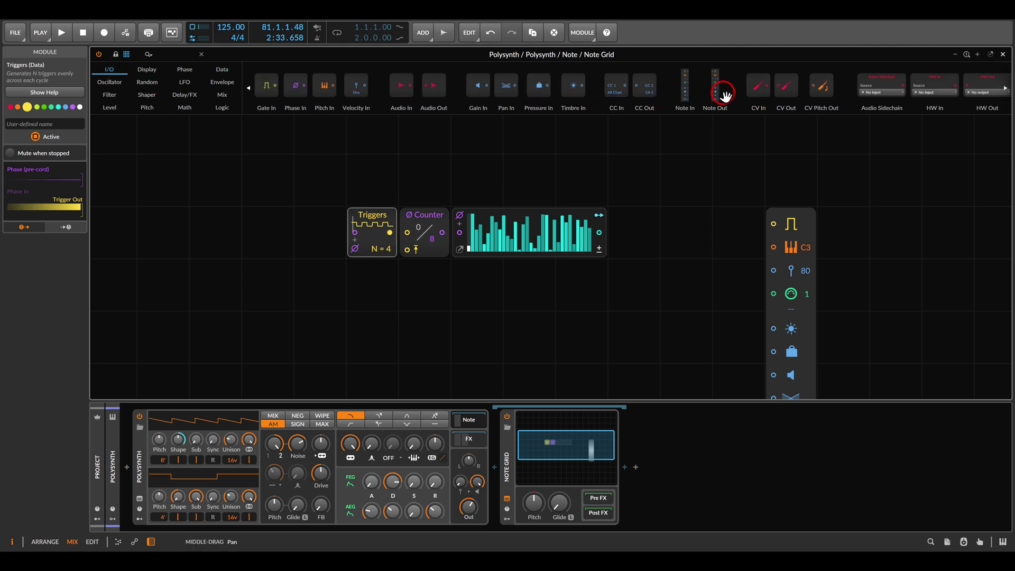
left_click_drag(724, 92, 460, 96)
left_click_drag(873, 94, 407, 249)
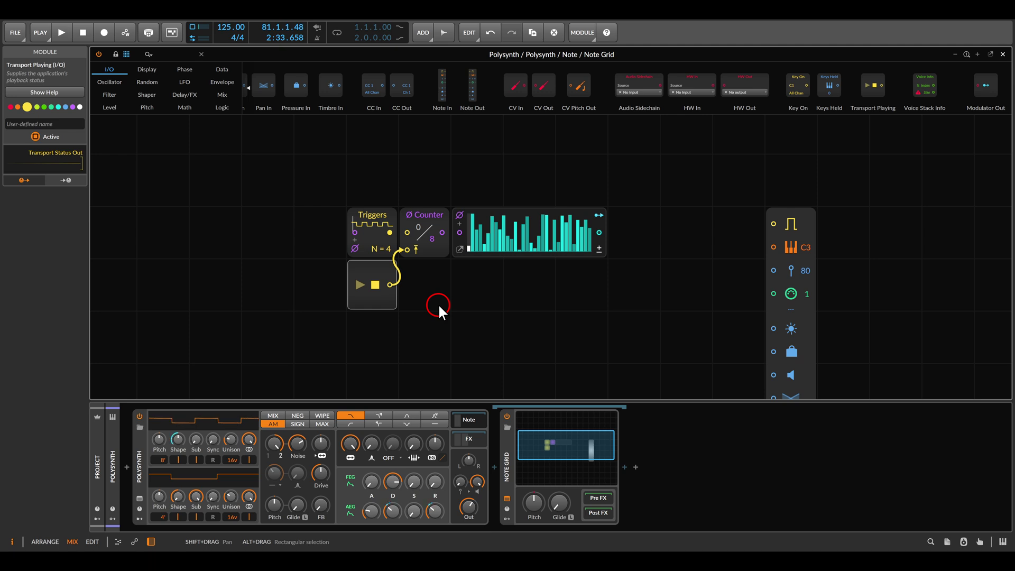
left_click_drag(390, 234, 403, 234)
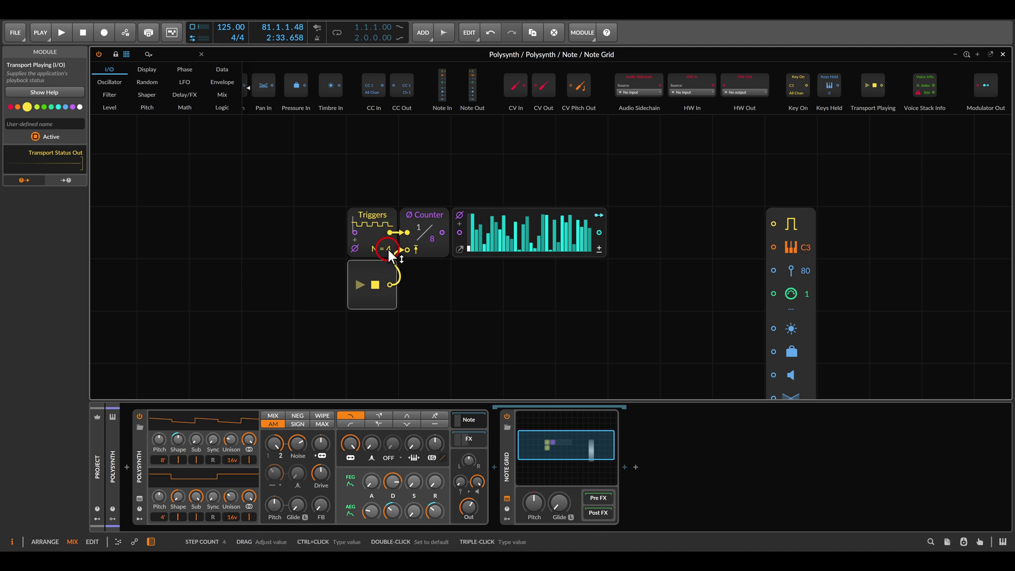
Set the Triggers module's step count to 16 and rename the module "Note Value"
left_click_drag(390, 255, 387, 237)
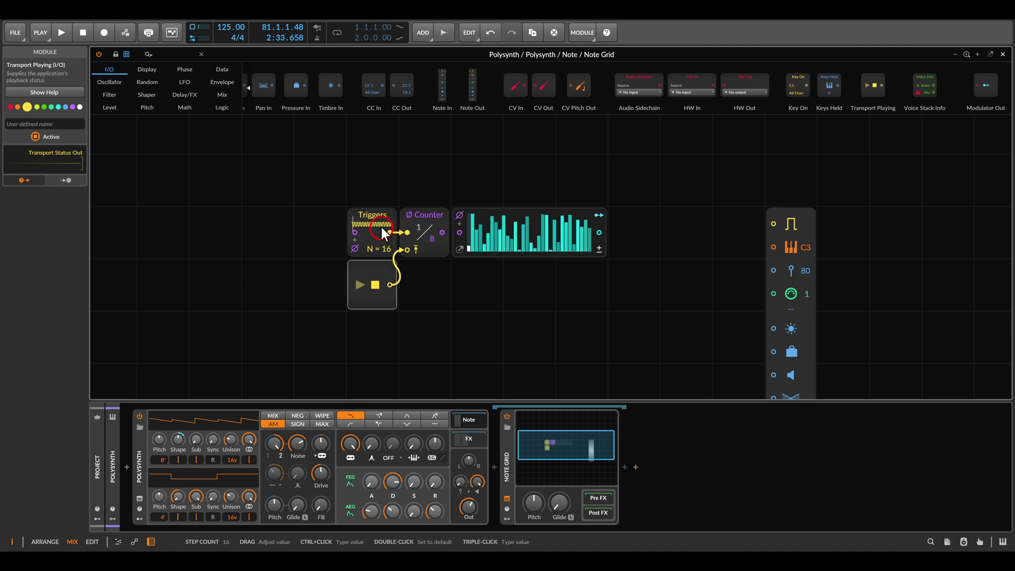
left_click(384, 232)
left_click(52, 123)
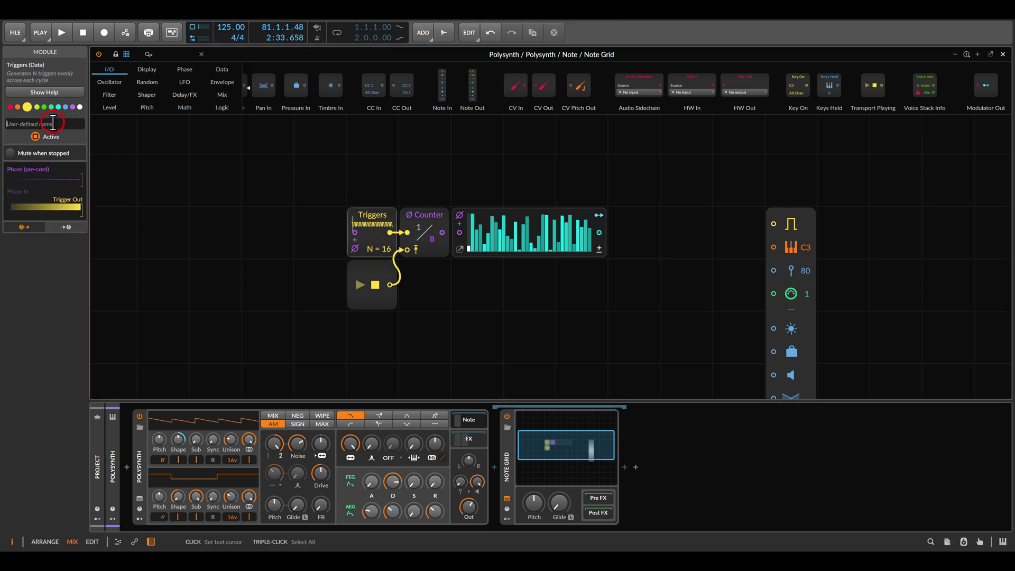
type("Note Value")
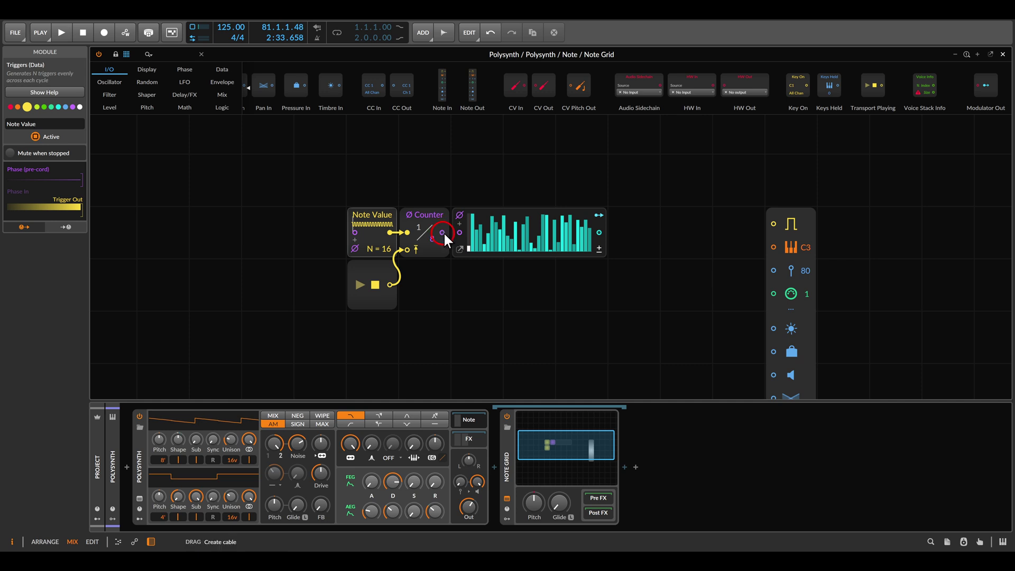
Connect the Counter's phase output to the Steps module's phase input and rename the Counter "Length"
left_click_drag(444, 234, 455, 233)
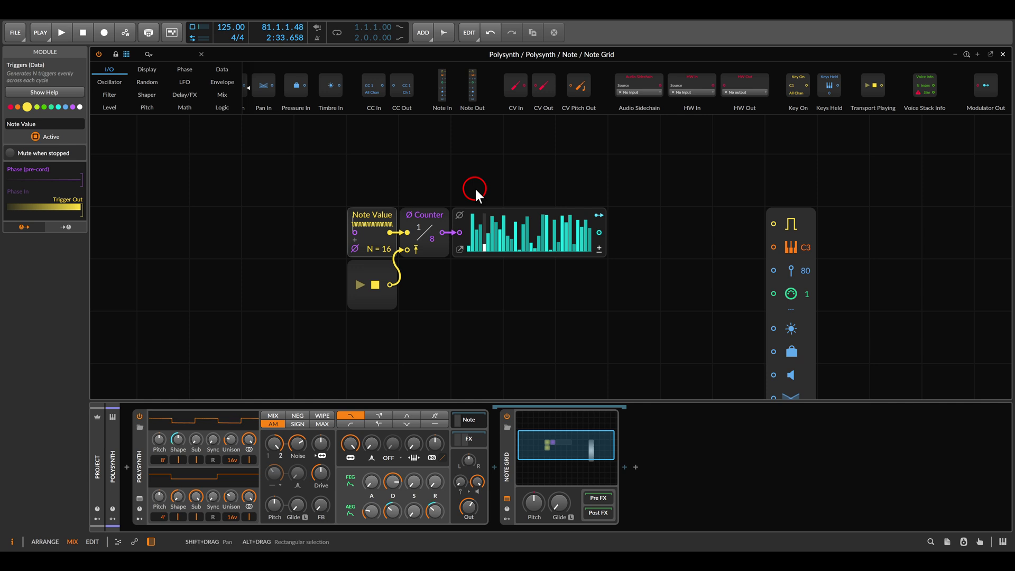
left_click(433, 214)
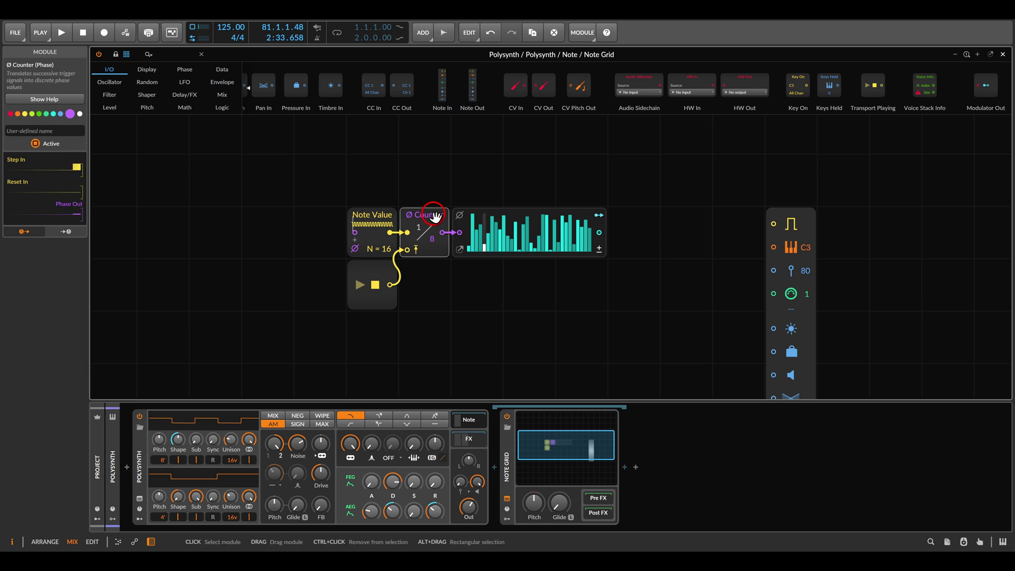
left_click(72, 131)
type("L")
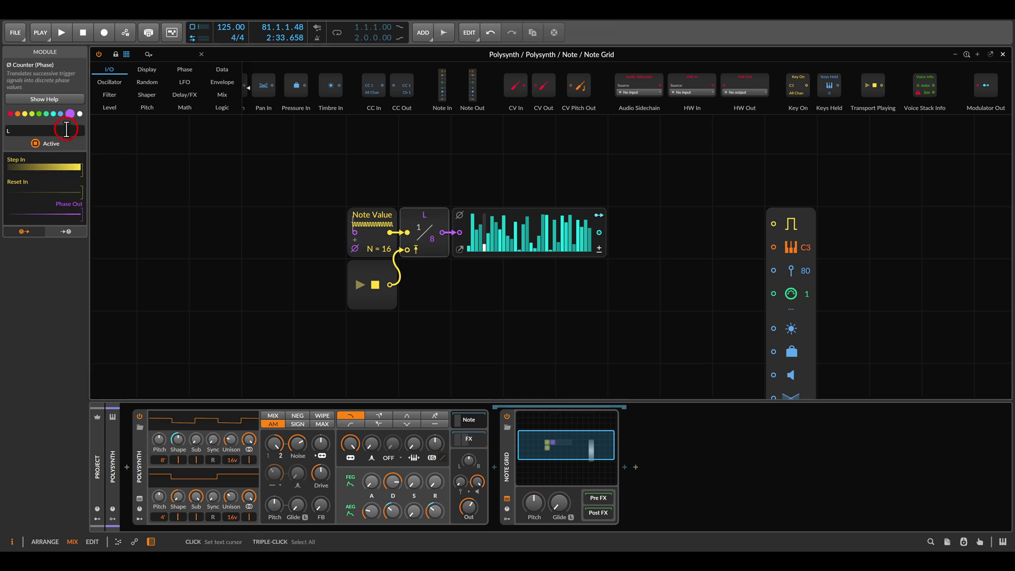
type("ength")
Examine the Spread, Down/Up, Root and Maj/Min/Sym controls on the Gamut Repetitor image, returning to the Bitwig Note Grid when done
key("alt+Tab")
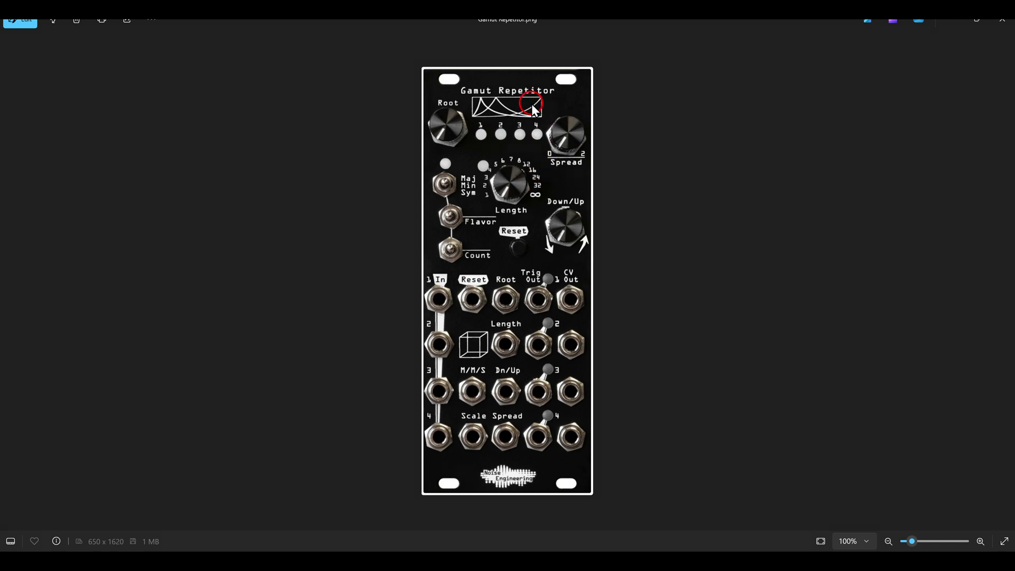
left_click_drag(528, 102, 600, 180)
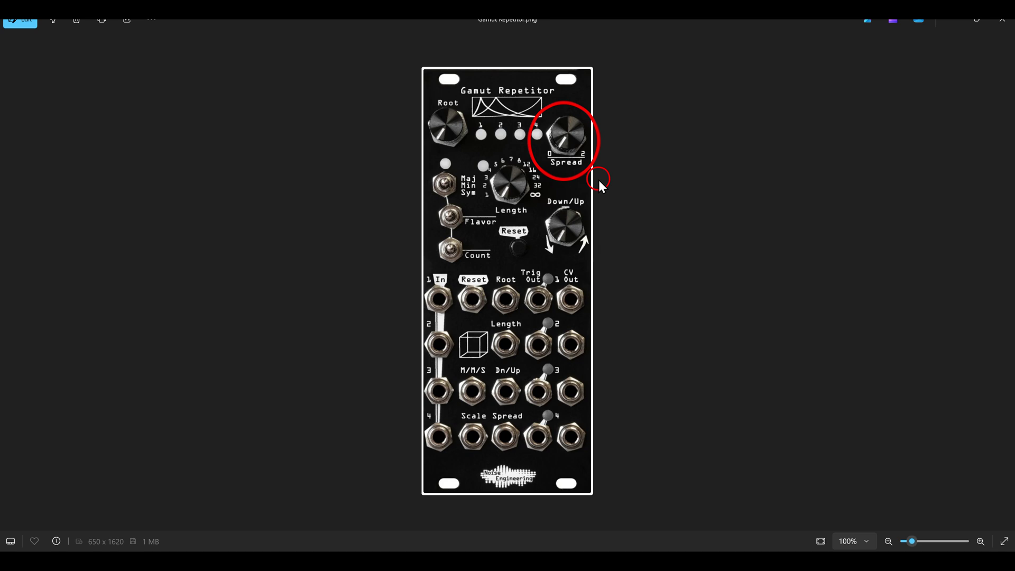
left_click_drag(523, 186, 609, 271)
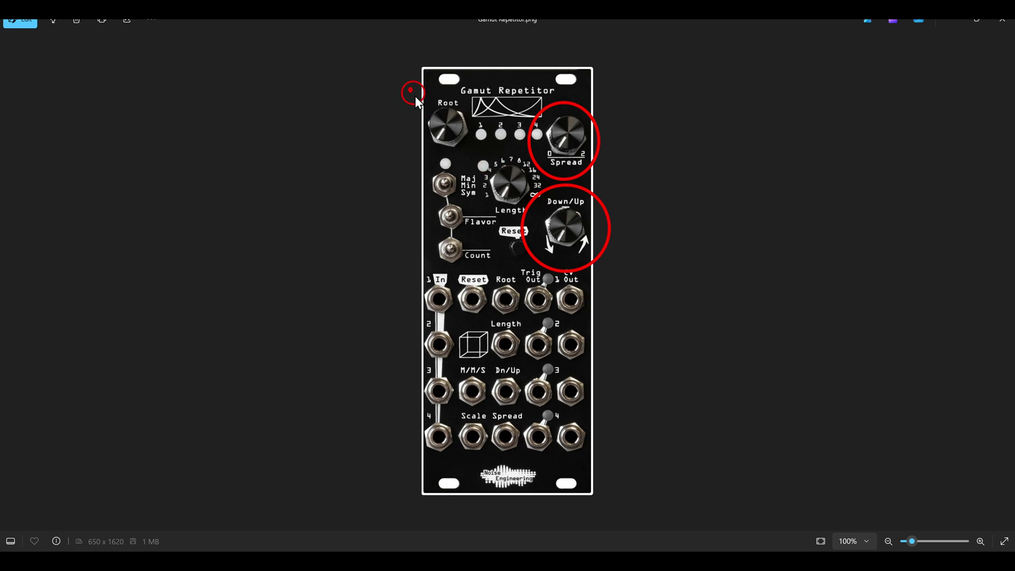
left_click_drag(416, 97, 476, 151)
left_click_drag(422, 168, 490, 207)
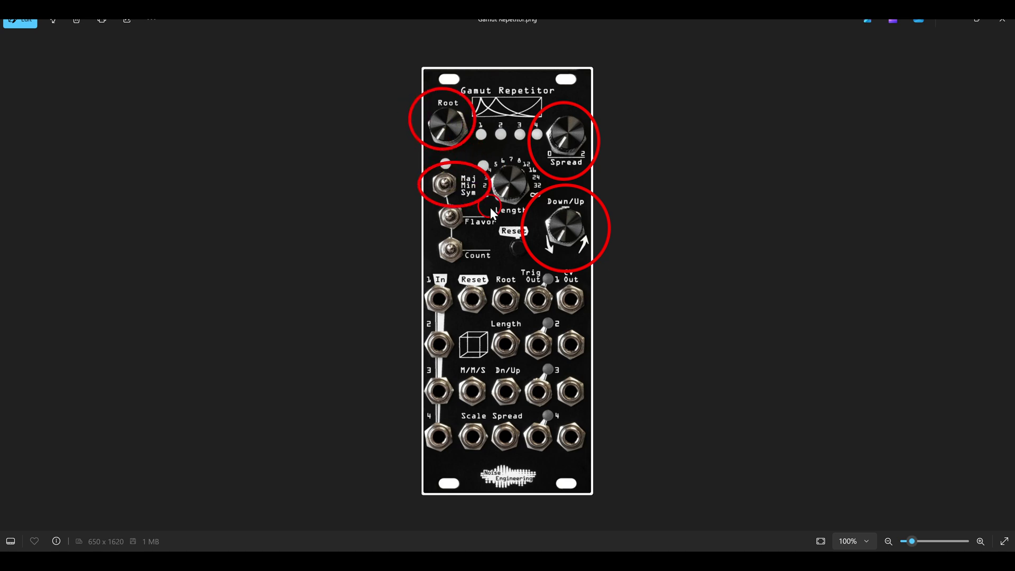
key("Escape")
key("alt+Tab")
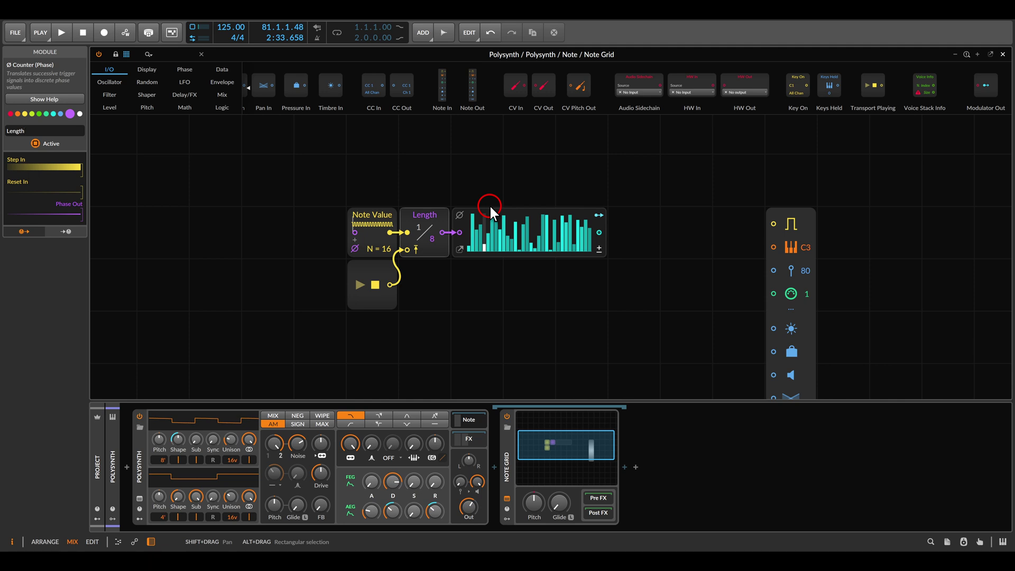
Add a Pitch Scaler fed by the Steps module's output and set its upper pitch to C3 (0.00)
left_click(147, 107)
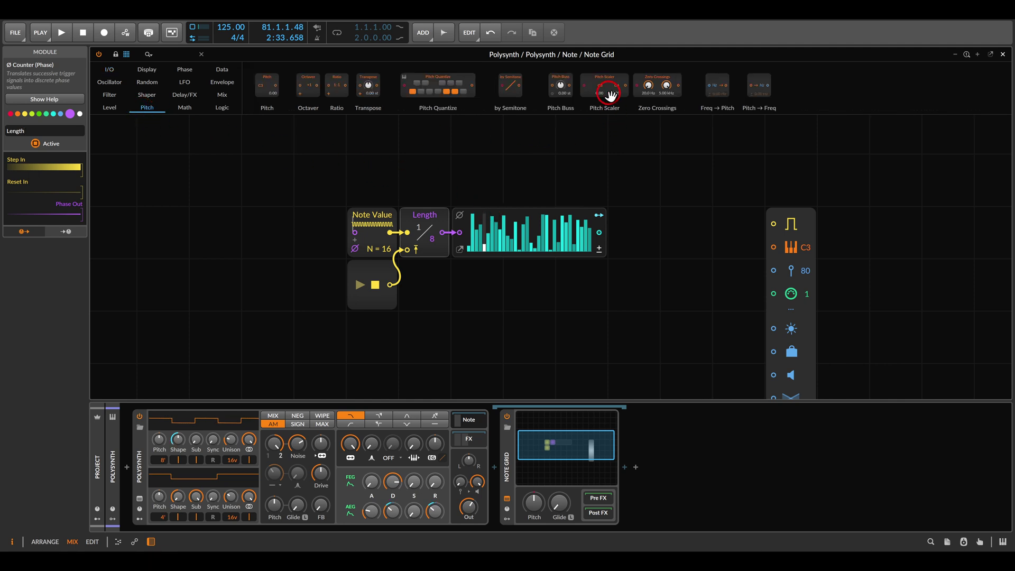
left_click_drag(604, 91, 600, 235)
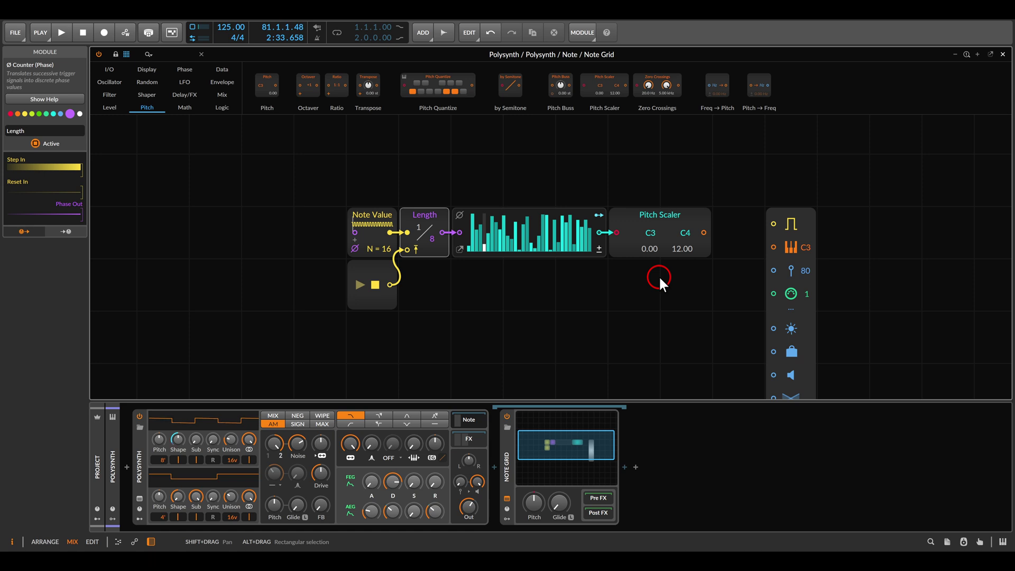
left_click_drag(686, 231, 686, 247)
Add a Value module above the Pitch Scaler and rename it "Spread"
left_click(110, 108)
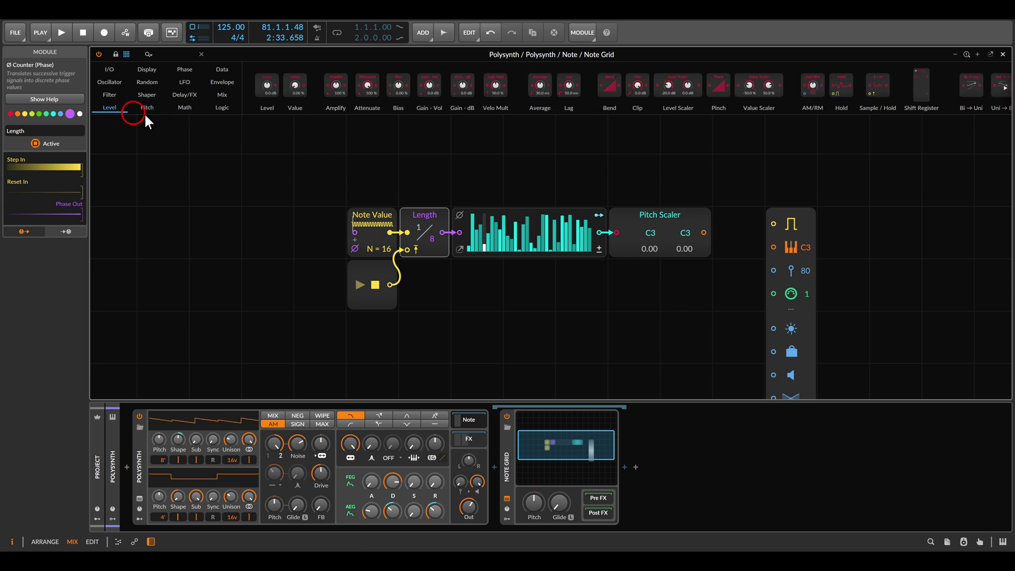
left_click_drag(609, 161, 625, 177)
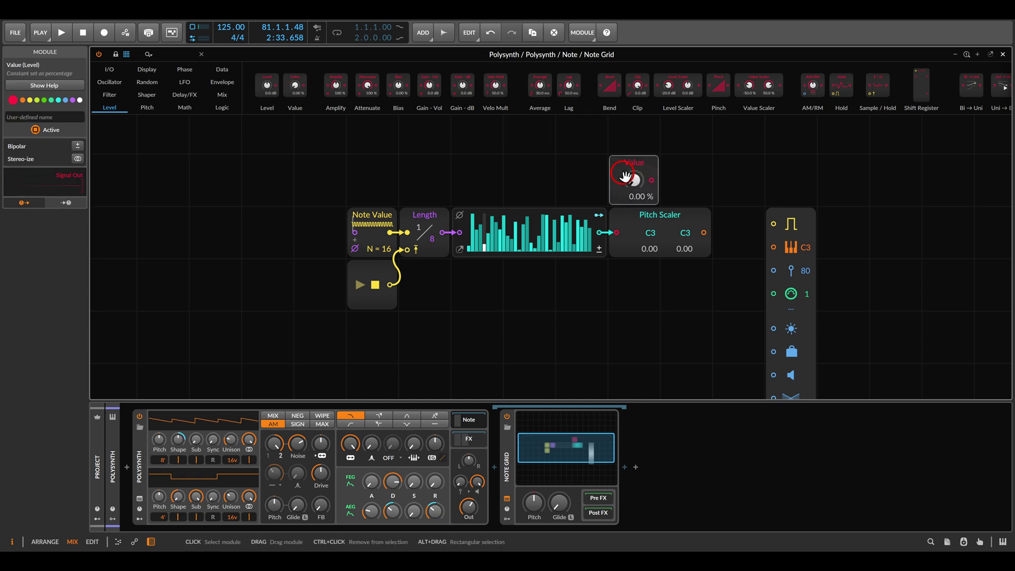
left_click(53, 117)
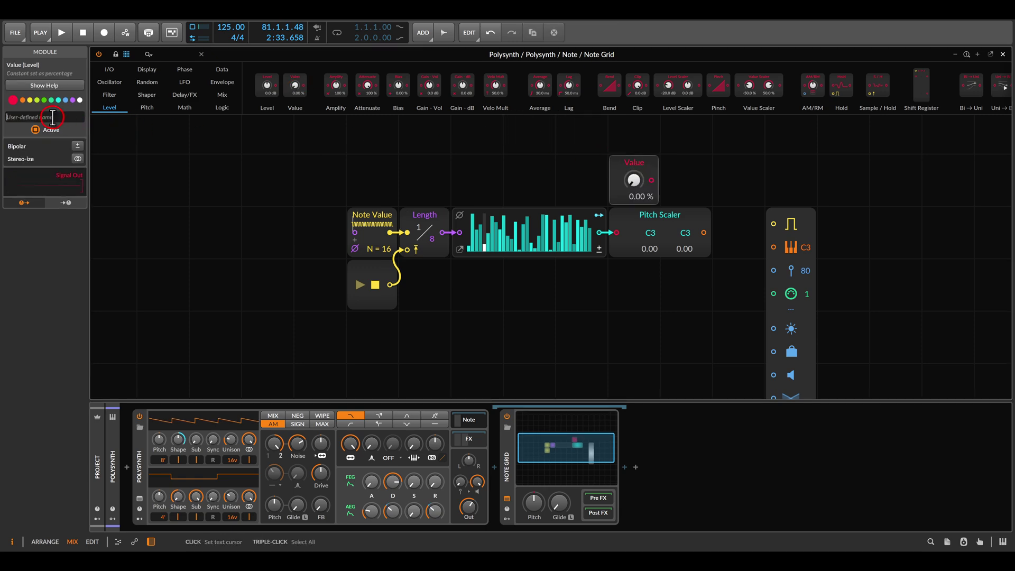
type("Spread")
Add a Modulator Out fed by the Spread value and map it upward to the Pitch Scaler's high pitch and downward to its low pitch
left_click(108, 69)
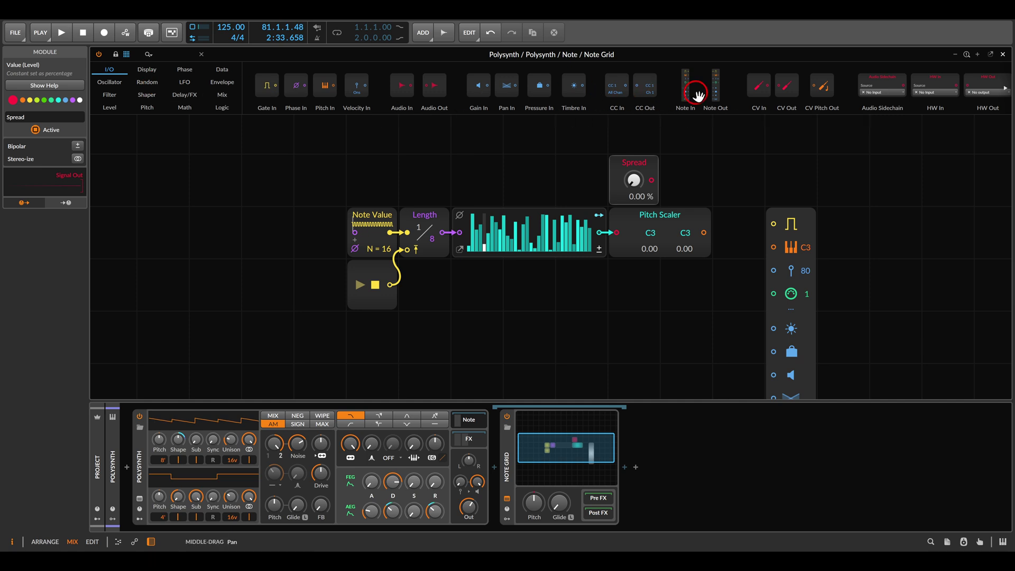
left_click_drag(506, 102, 392, 100)
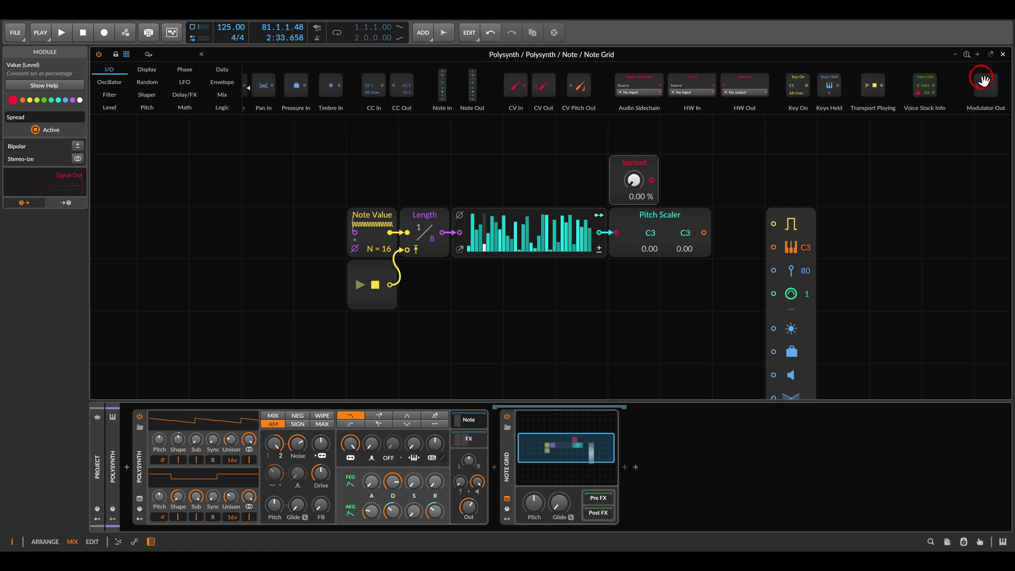
left_click_drag(988, 93, 652, 180)
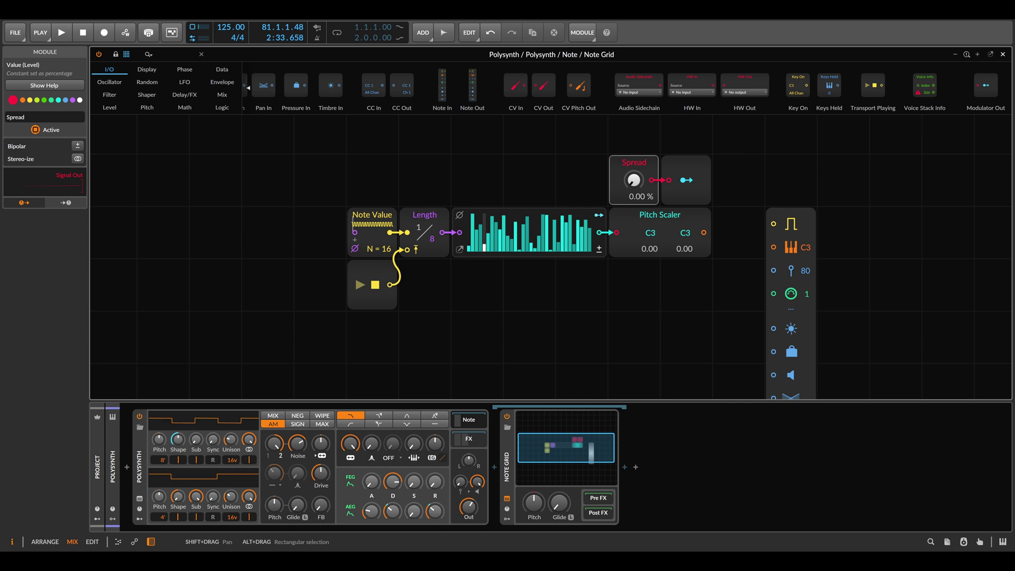
left_click(688, 184)
left_click_drag(683, 235, 648, 237)
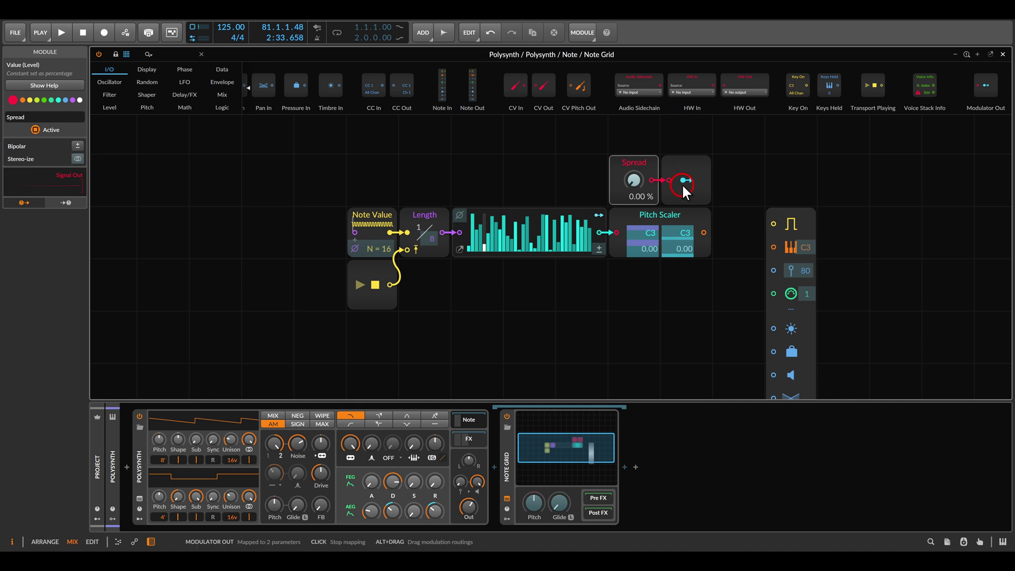
left_click(695, 164)
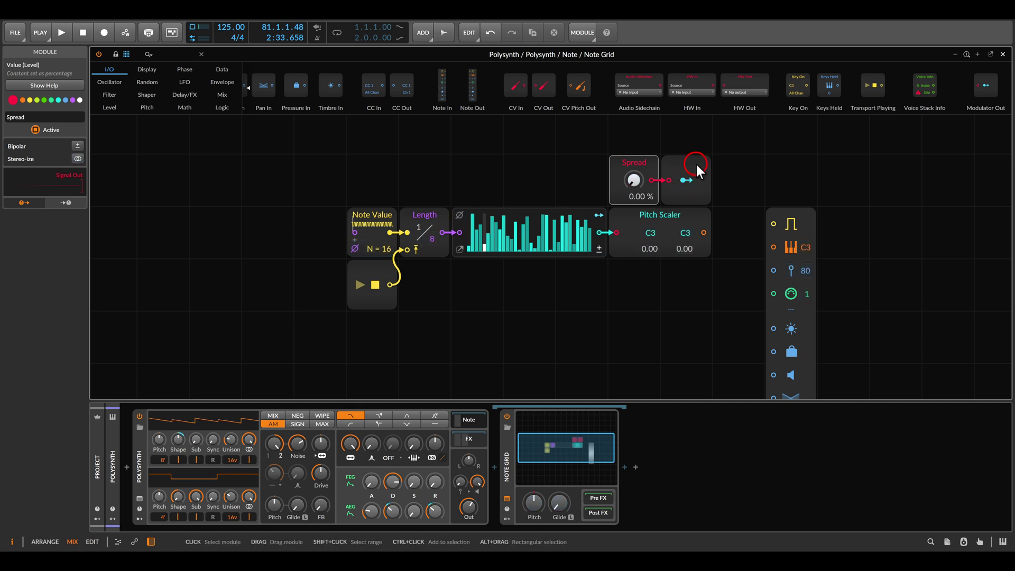
Set the Modulator Out's modulation amounts to 12 for High and -12 for Low
left_click(697, 166)
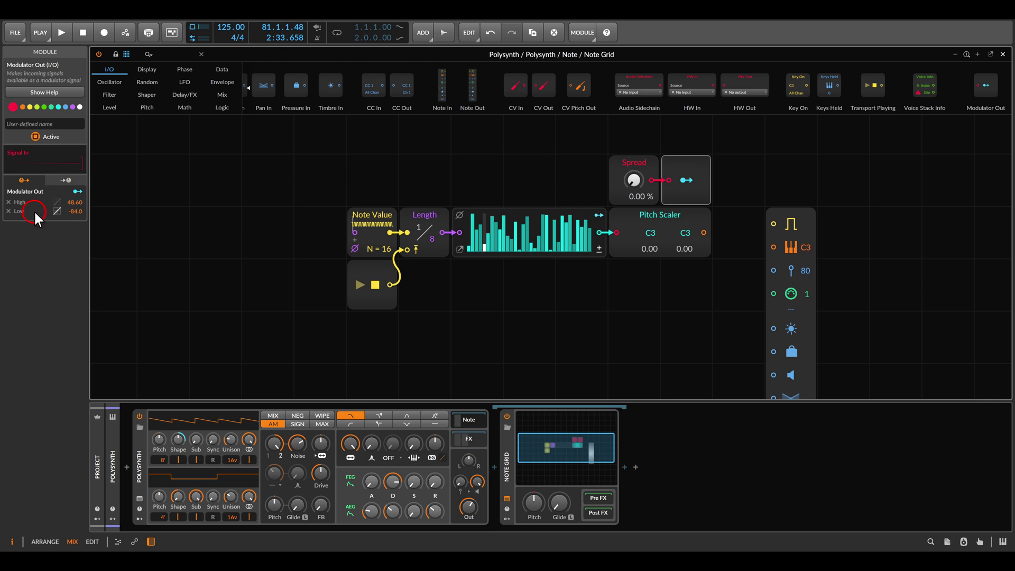
double_click(72, 202)
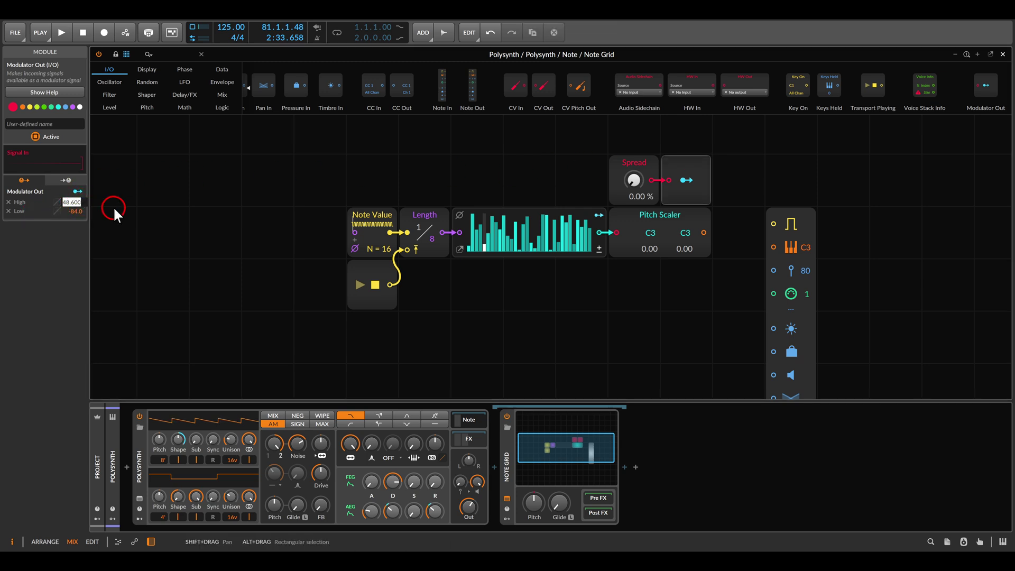
type("12")
key("Return")
double_click(75, 211)
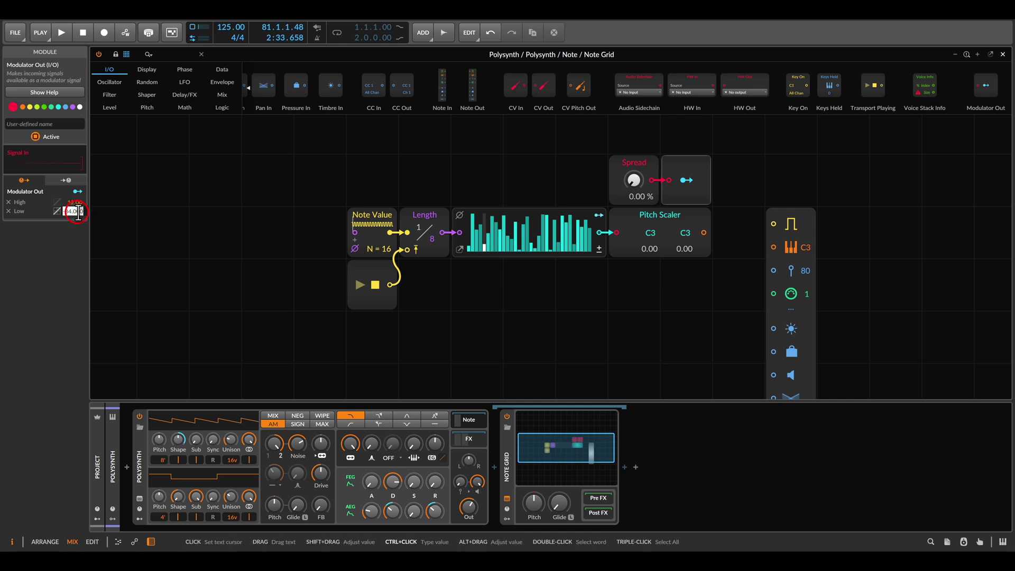
type("-12")
key("Return")
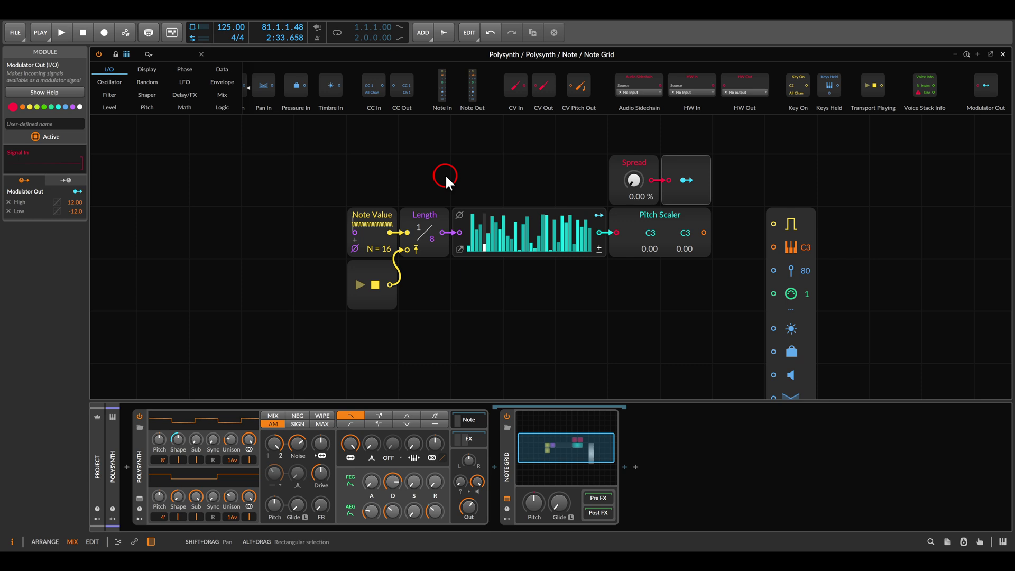
Insert an Attenuate module between the Steps module and the Pitch Scaler, in bipolar mode and set to 53.0 %
left_click(121, 105)
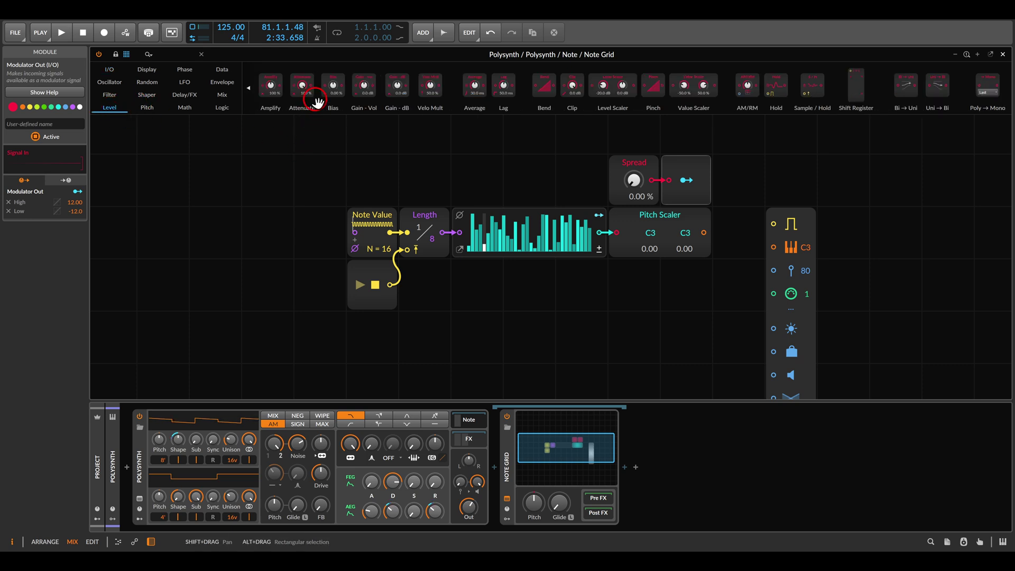
left_click_drag(303, 84, 307, 92)
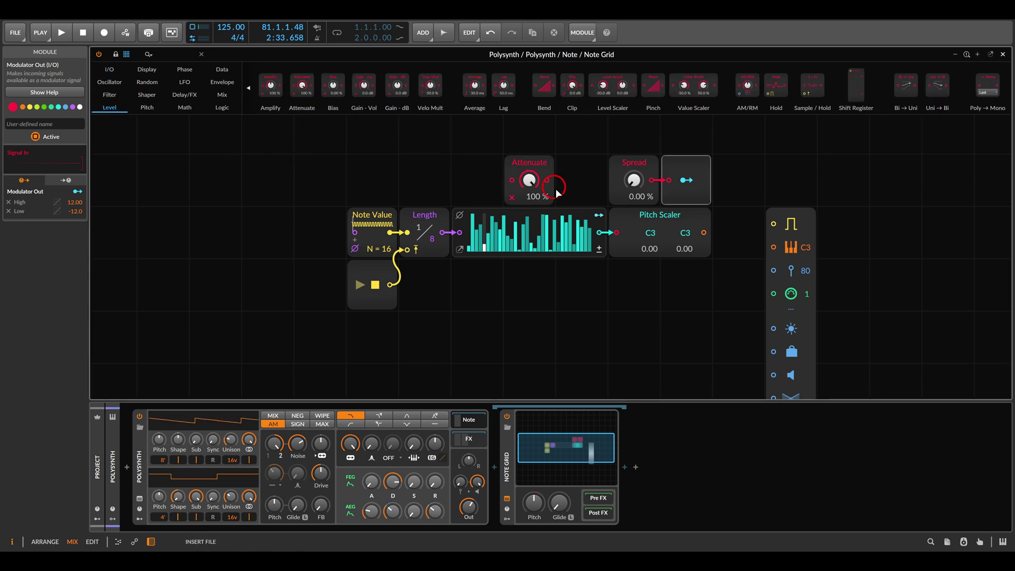
left_click_drag(556, 191, 600, 237)
left_click(617, 220)
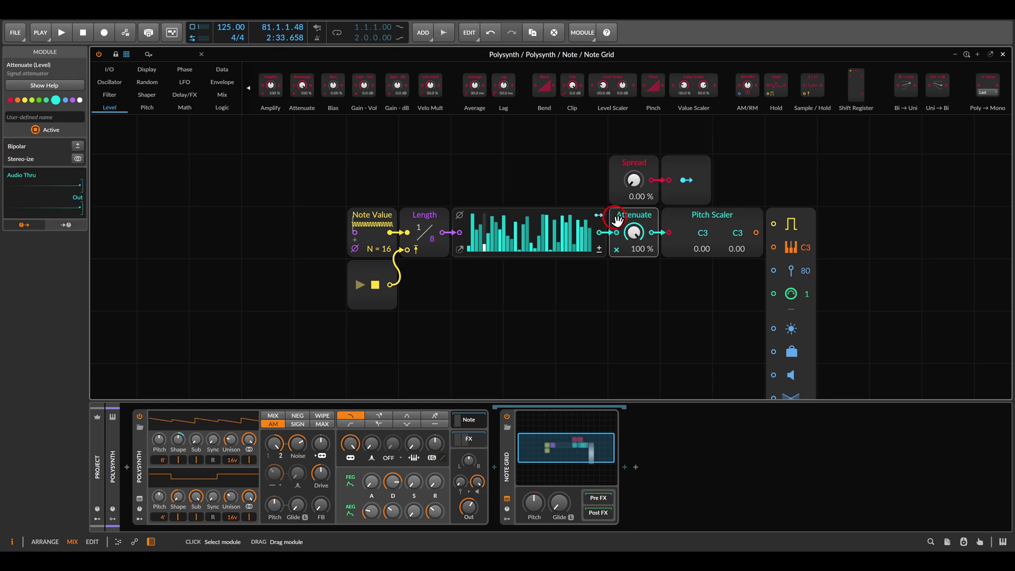
left_click(79, 144)
left_click_drag(635, 232, 636, 232)
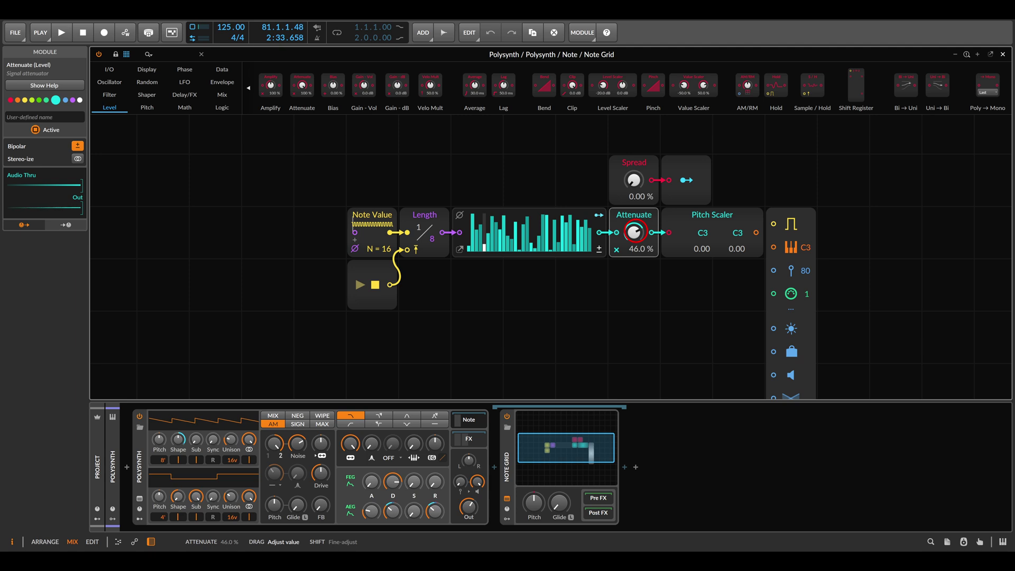
left_click_drag(636, 231, 636, 231)
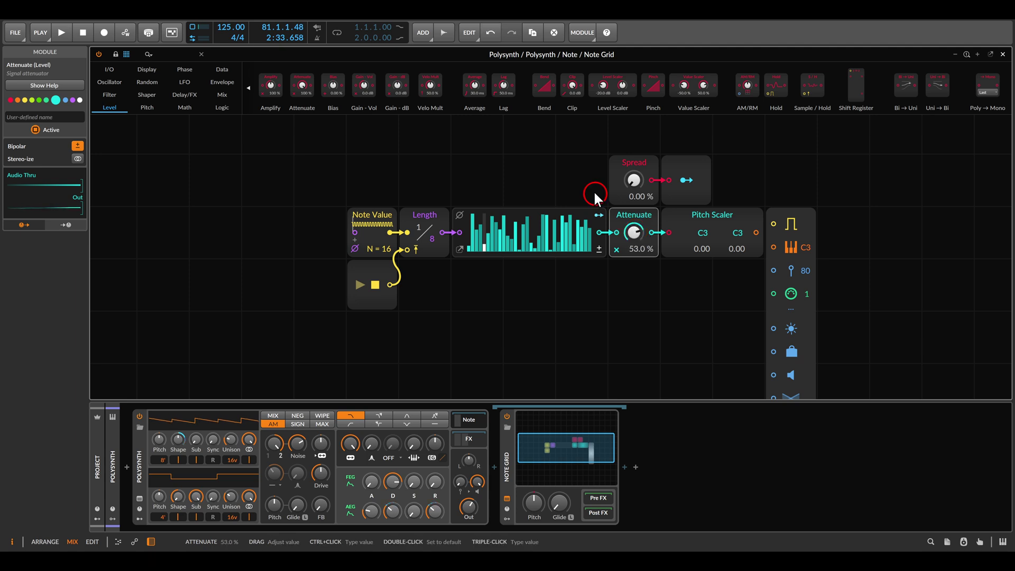
Rename the Attenuate module "Down/Up"
left_click(14, 117)
type("Down")
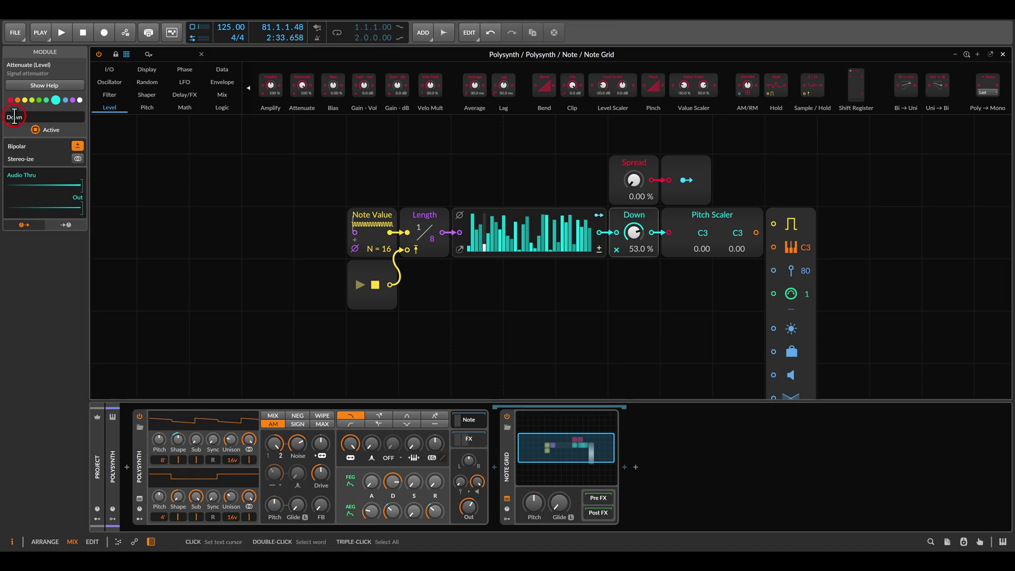
type("/Up")
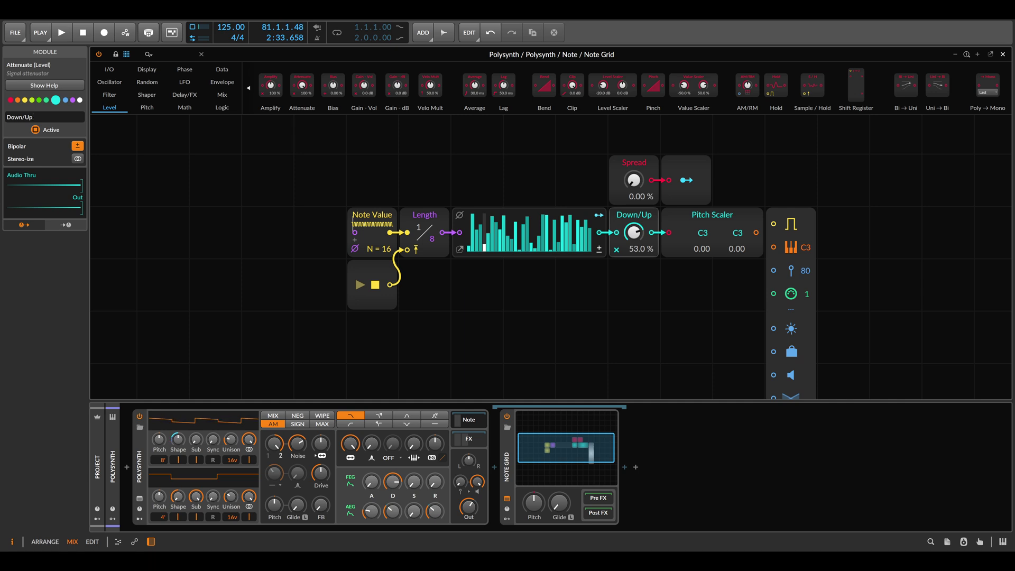
left_click(251, 140)
left_click(147, 107)
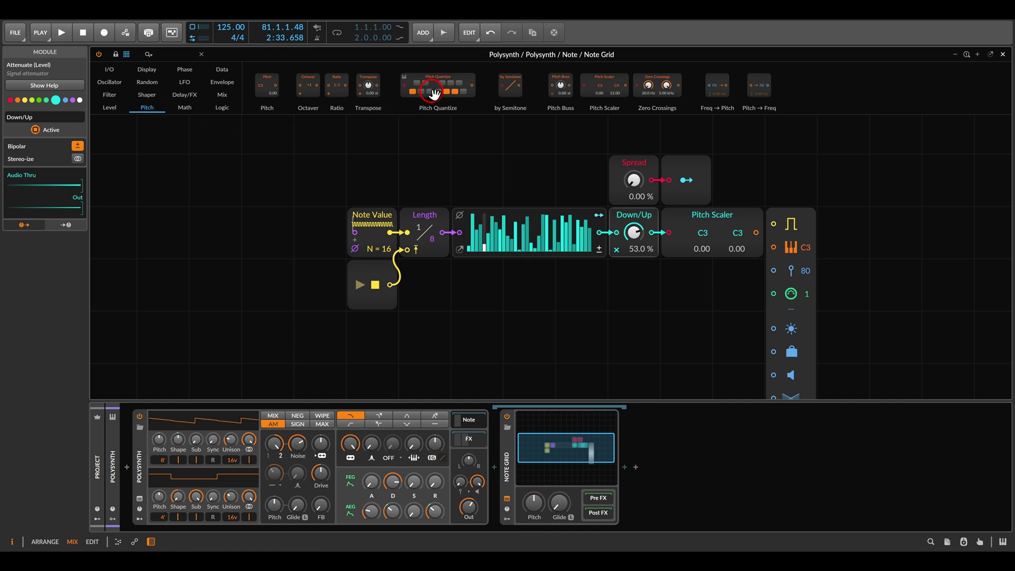
left_click_drag(438, 84, 385, 166)
left_click(382, 175)
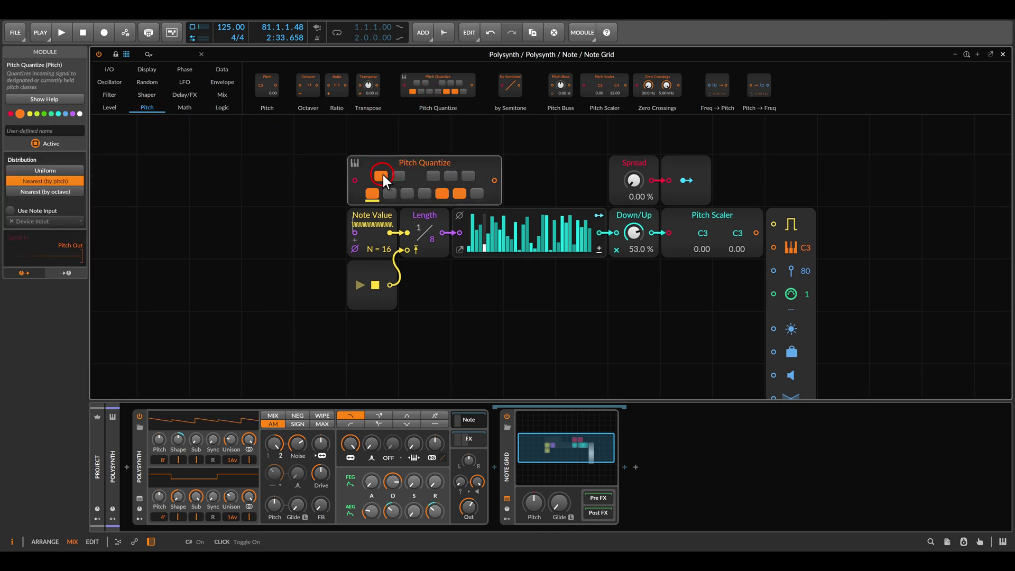
left_click(399, 176)
left_click(407, 192)
key("Delete")
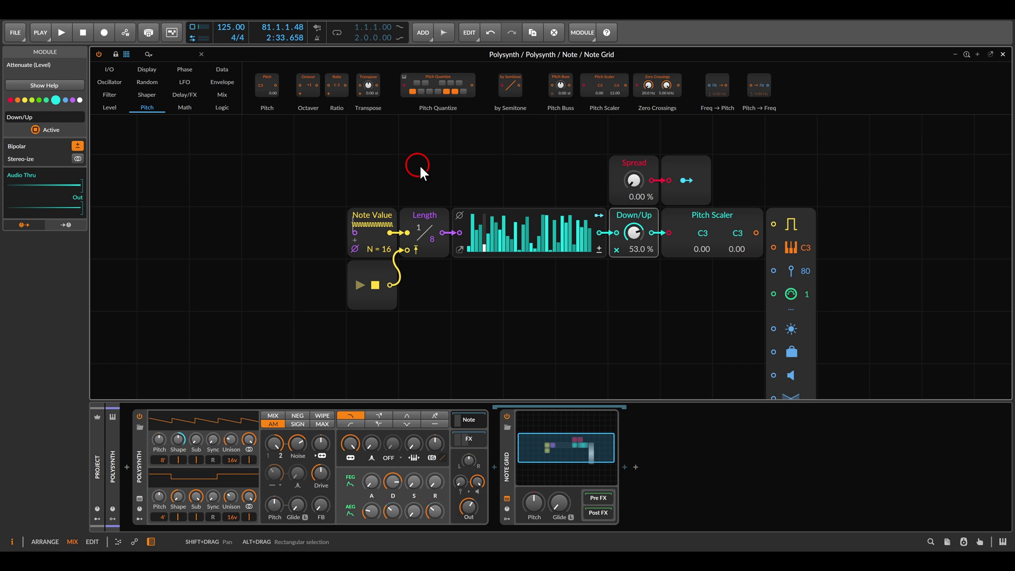
Insert a Key Filter device into the Note Grid's Post FX chain
left_click(599, 515)
left_click(623, 467)
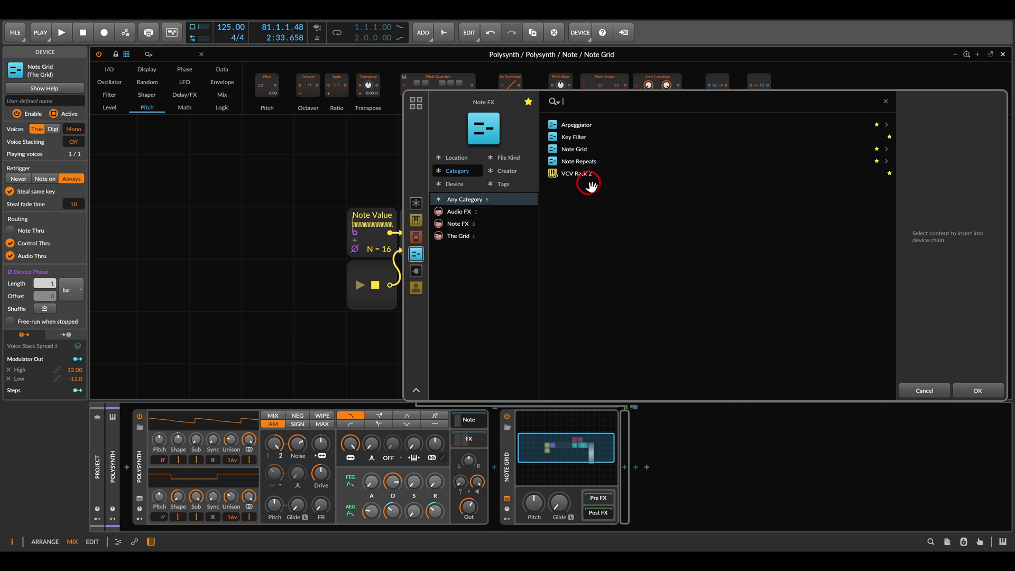
double_click(576, 136)
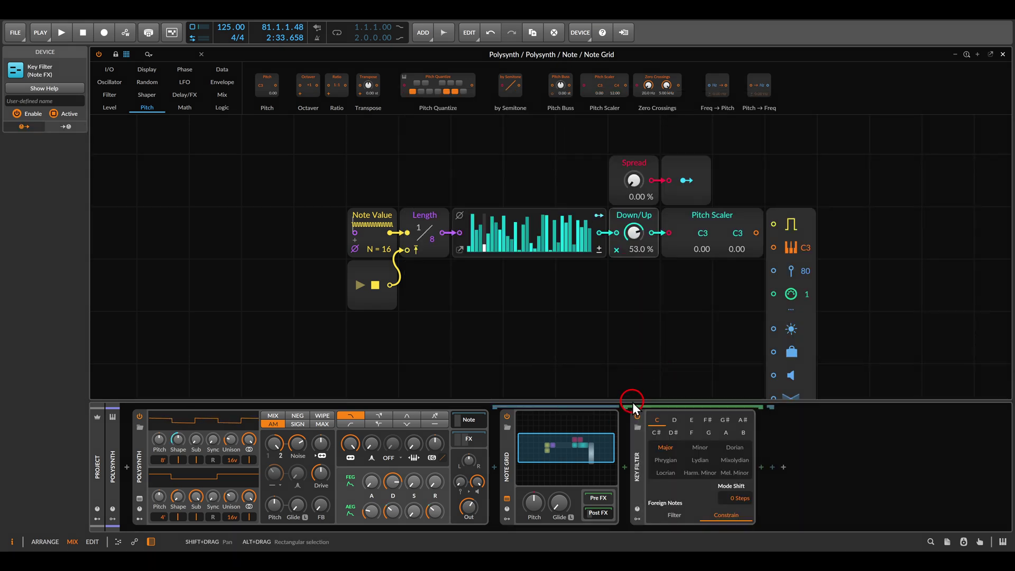
mouse_move(632, 401)
left_mouse_down()
mouse_move(676, 426)
mouse_move(758, 442)
mouse_move(669, 457)
mouse_move(759, 485)
left_mouse_up()
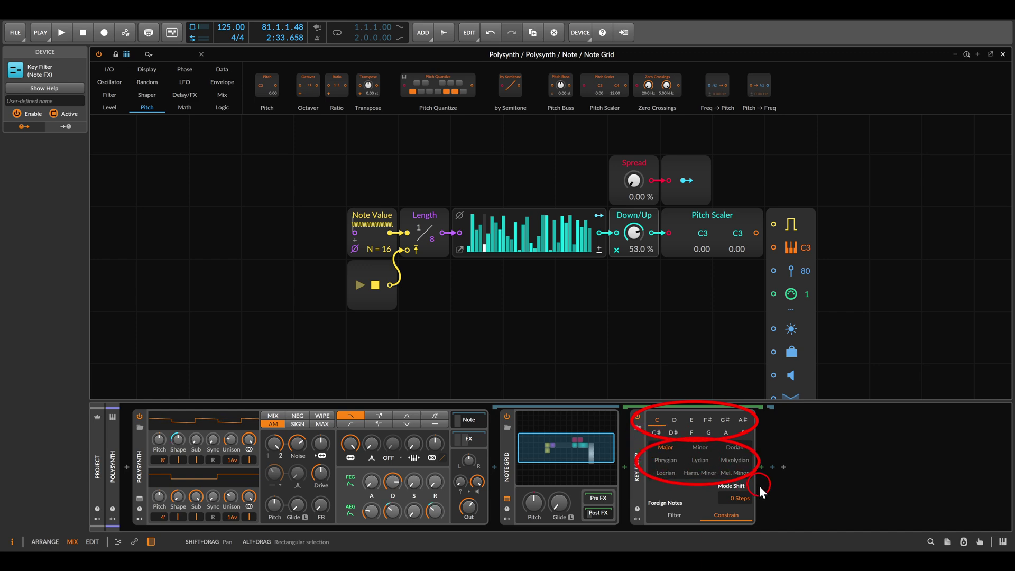
left_click_drag(698, 481, 761, 508)
key("Escape")
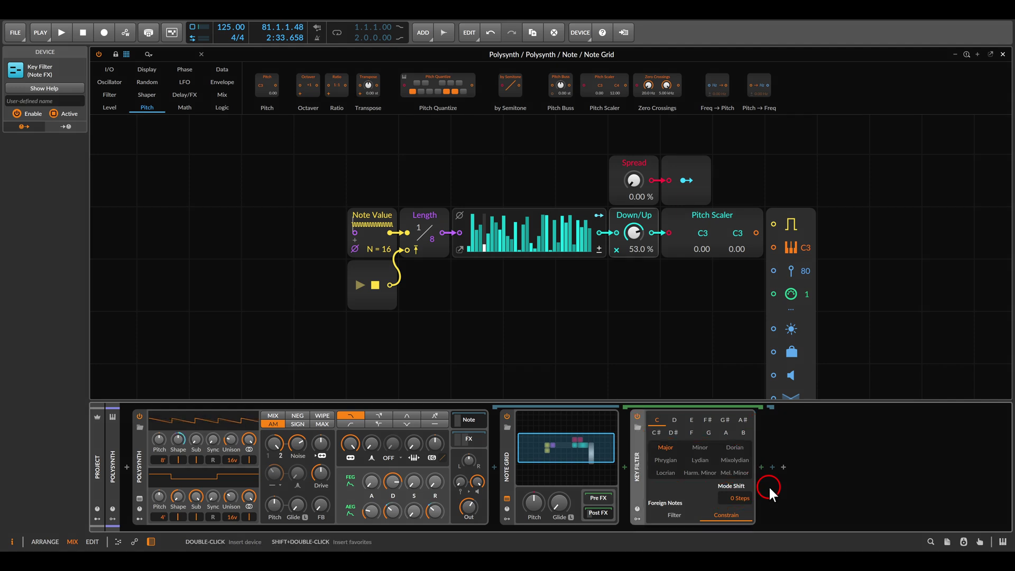
Move the Note Out module away from the Pitch Scaler and connect its pitch input to the scaler's output and its gate input to Note Value
left_click_drag(782, 218, 881, 180)
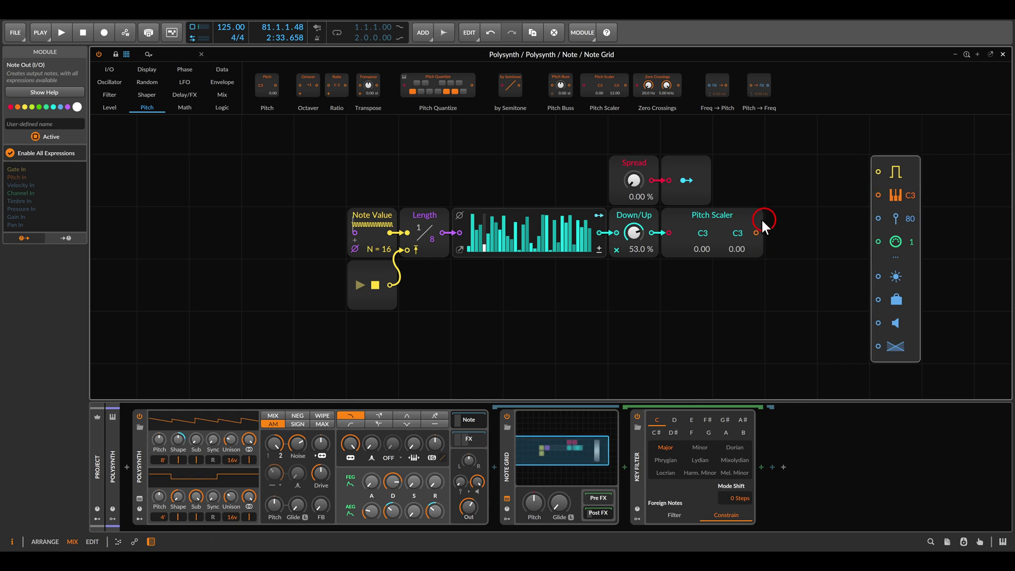
left_click_drag(756, 232, 876, 194)
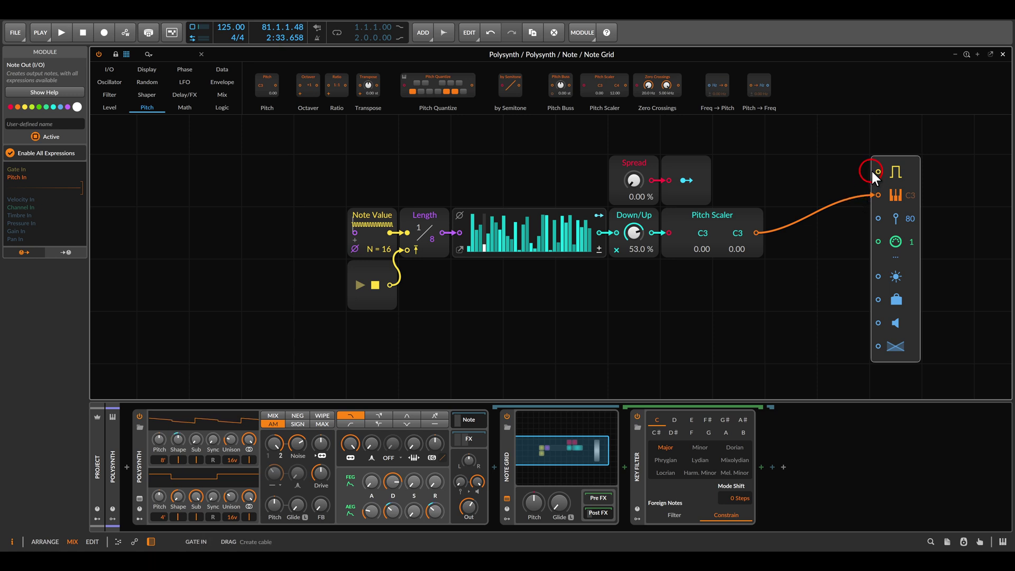
left_click_drag(877, 172, 391, 232)
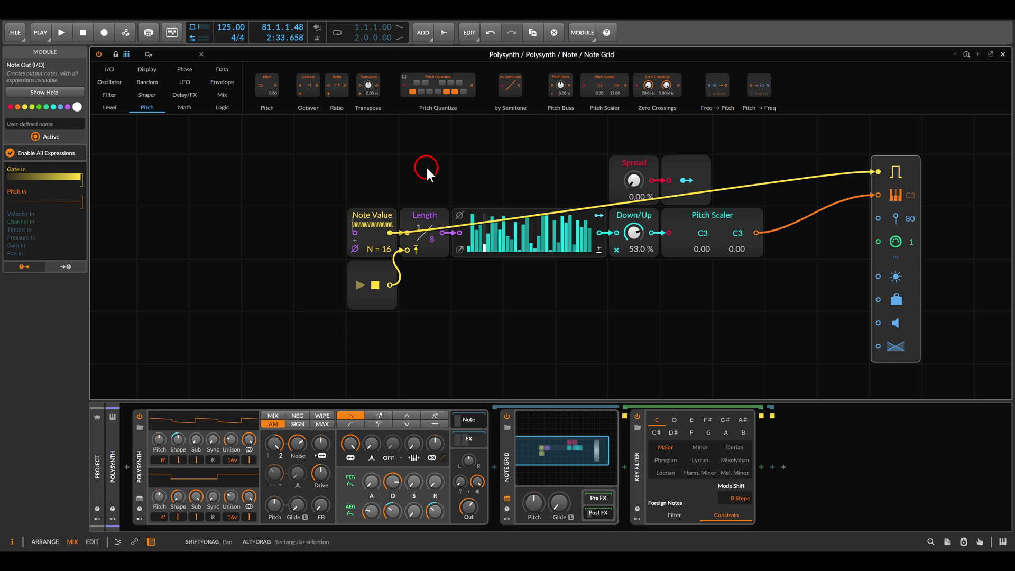
Set the Spread value to 73.5 % and play the sequence briefly to hear the result
mouse_move(632, 180)
left_mouse_down()
mouse_move(632, 168)
mouse_move(633, 183)
left_mouse_up()
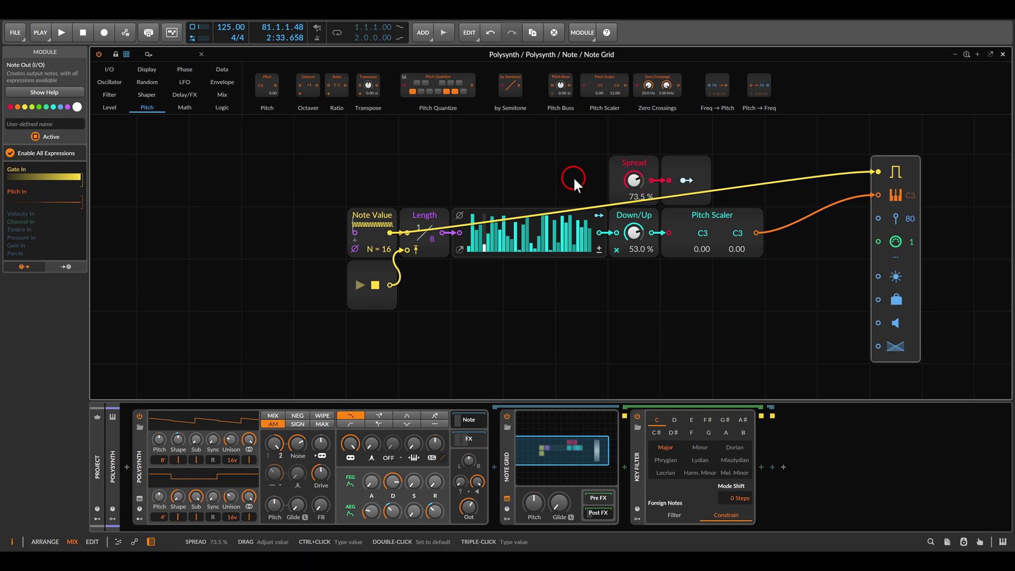
key("space")
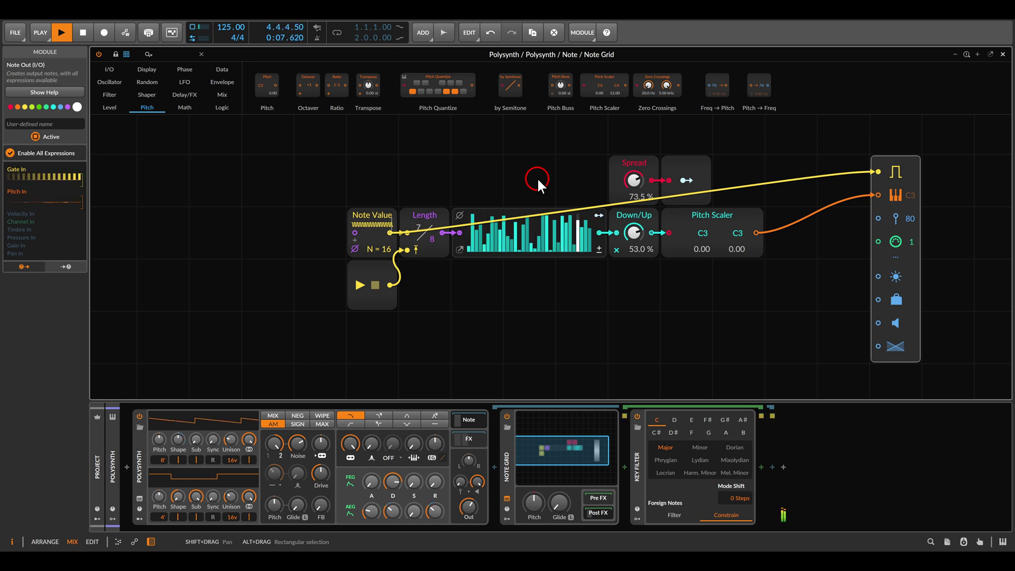
key("space")
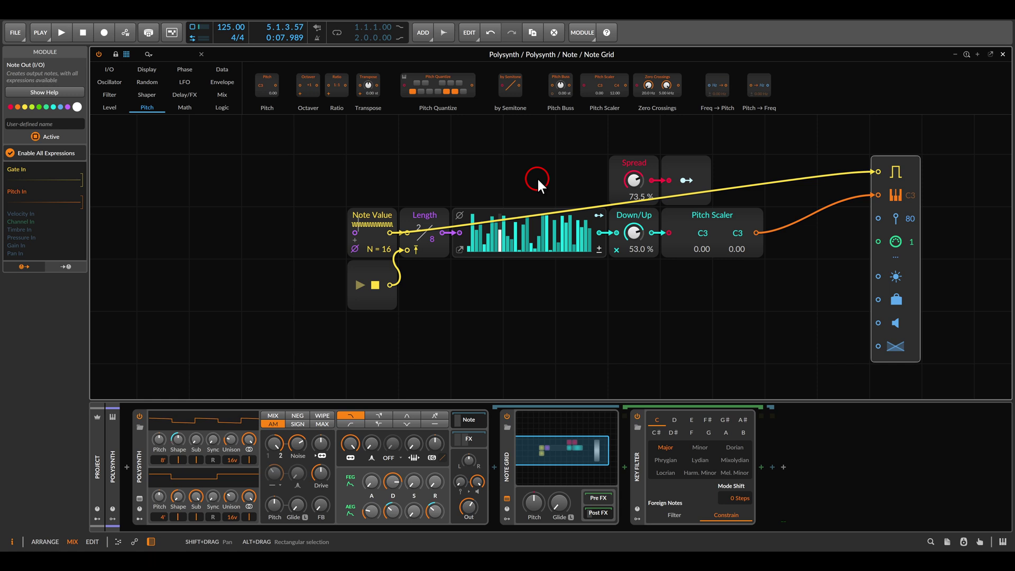
Remove the cable from the Pitch Scaler to Note Out's pitch input and attach a Modulator Out to the scaler's output instead
double_click(756, 232)
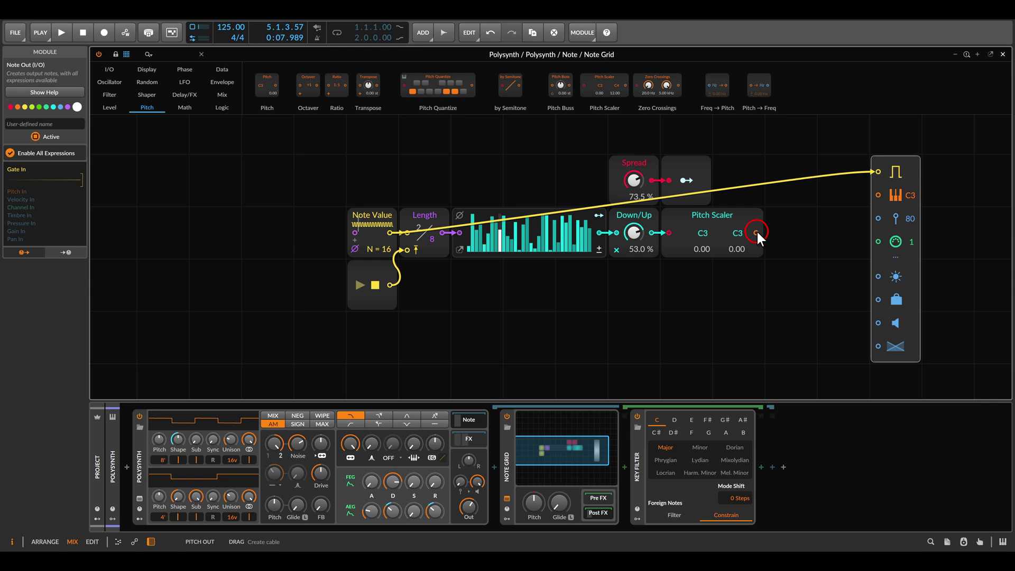
left_click(108, 69)
left_click_drag(659, 88, 495, 89)
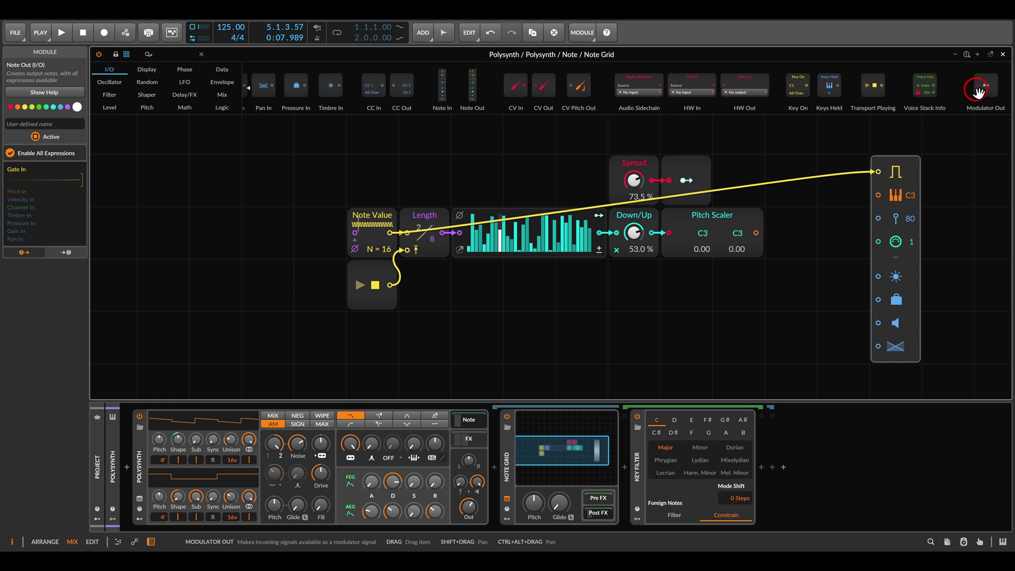
left_click_drag(979, 88, 757, 231)
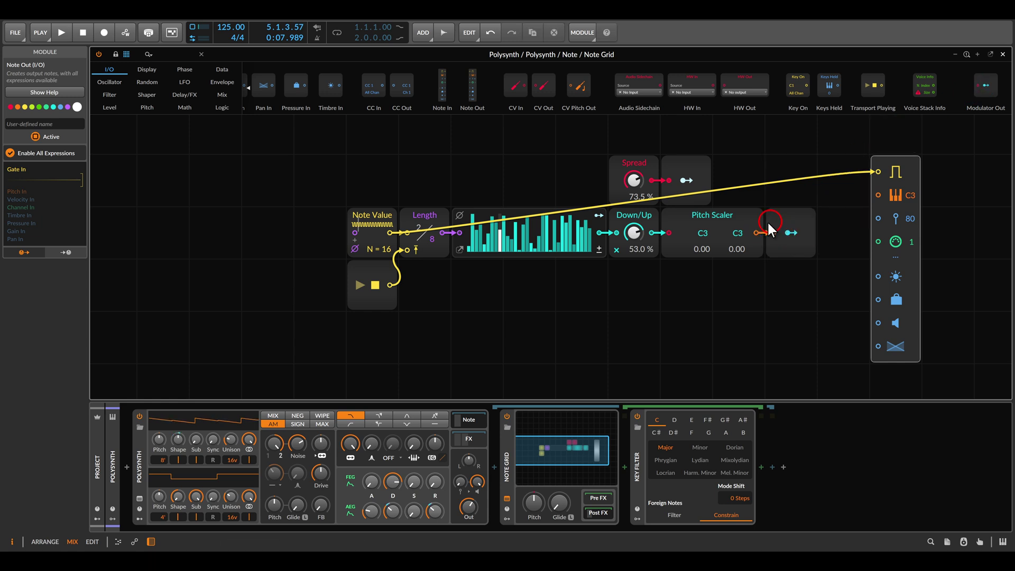
Map the Pitch Scaler's Modulator Out to the Note Out's default pitch with a modulation amount of 127.0
left_click_drag(807, 210, 732, 218)
left_click(721, 241)
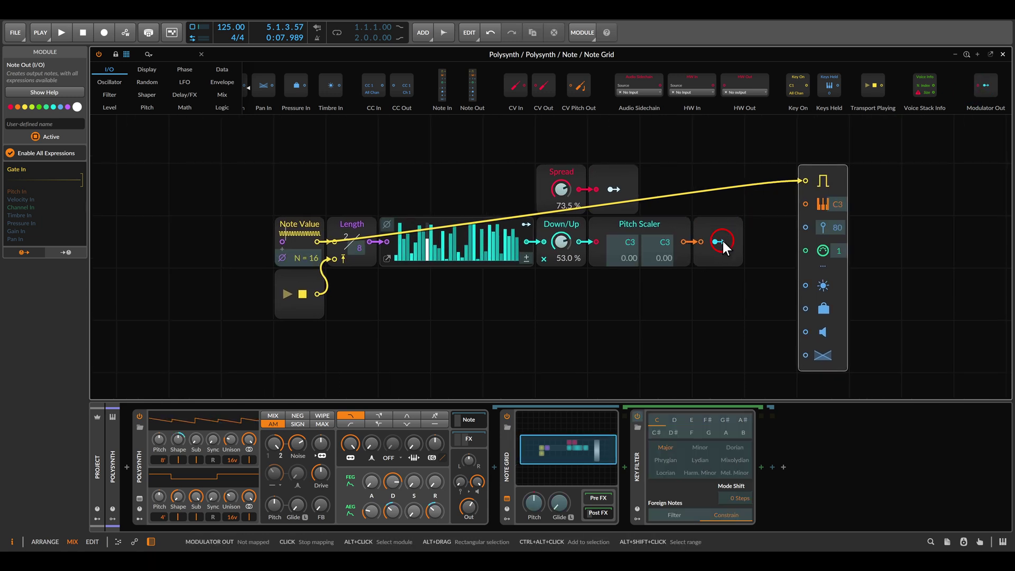
left_click_drag(837, 210, 837, 208)
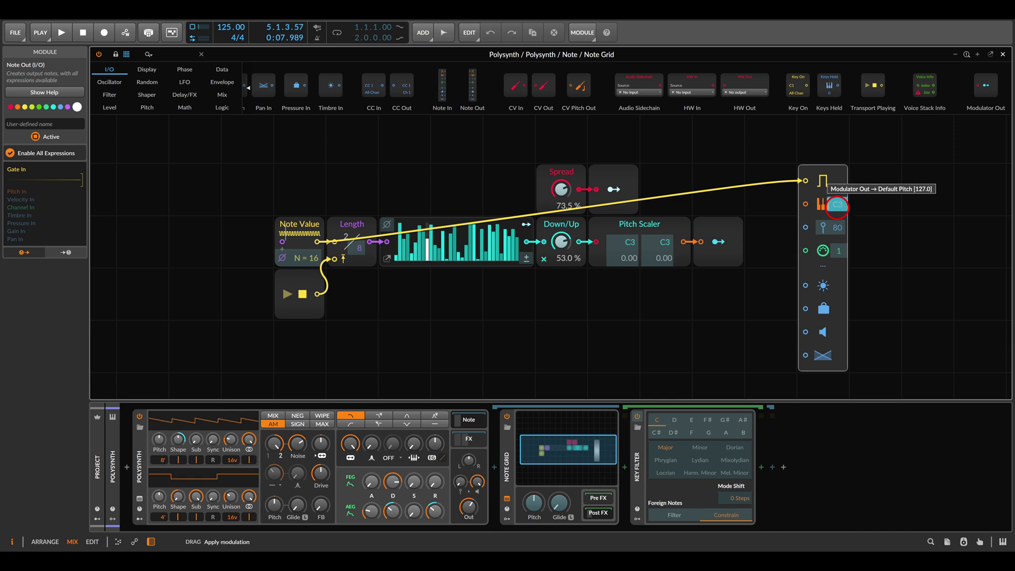
left_click(717, 243)
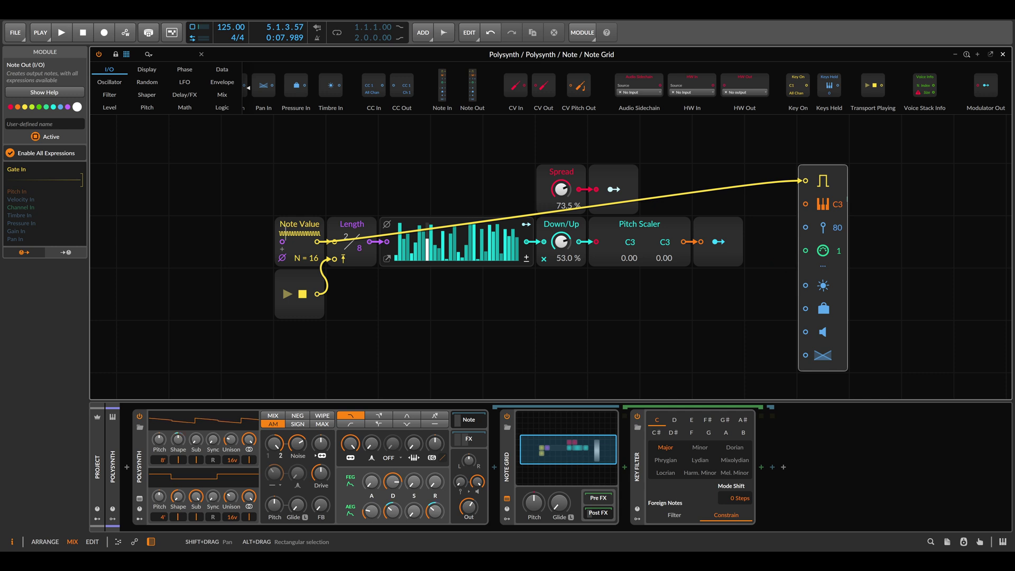
While the sequence plays, set the Key Filter's scale to Minor and the Length step count to 16, and stop playback
key("space")
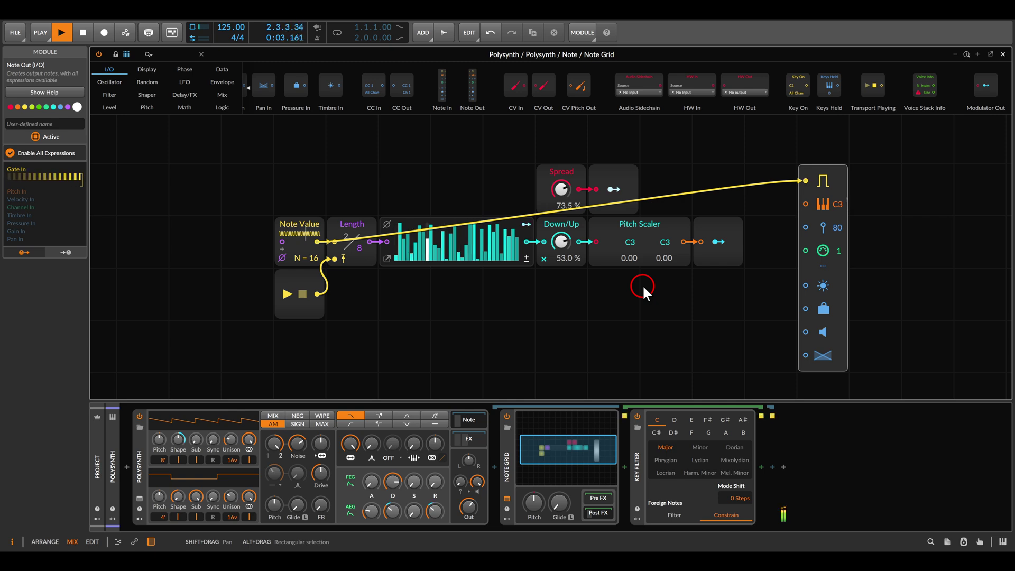
left_click(699, 446)
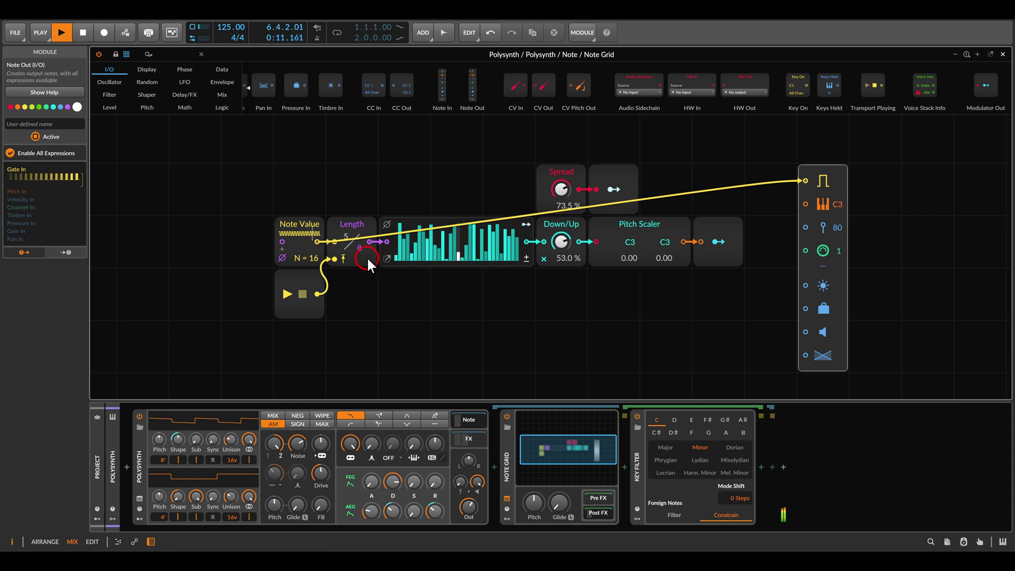
left_click_drag(359, 250, 359, 246)
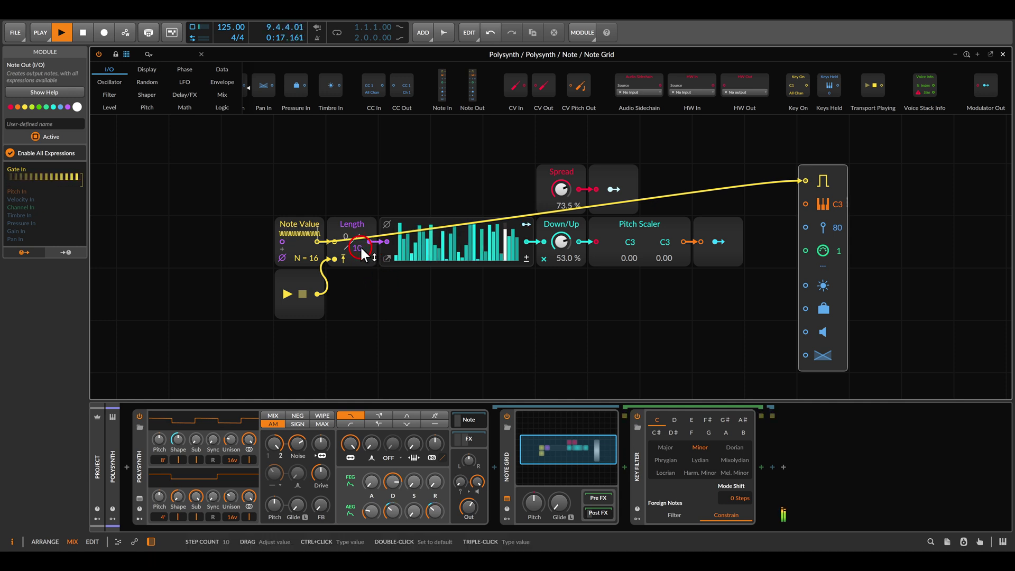
mouse_move(361, 248)
left_mouse_down()
mouse_move(361, 230)
mouse_move(474, 259)
mouse_move(550, 300)
left_mouse_up()
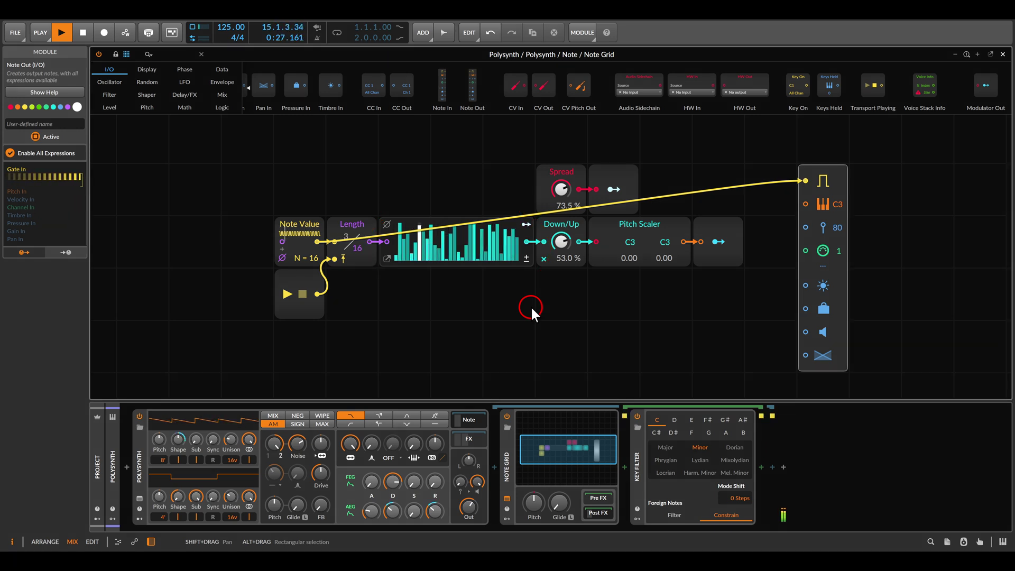
key("space")
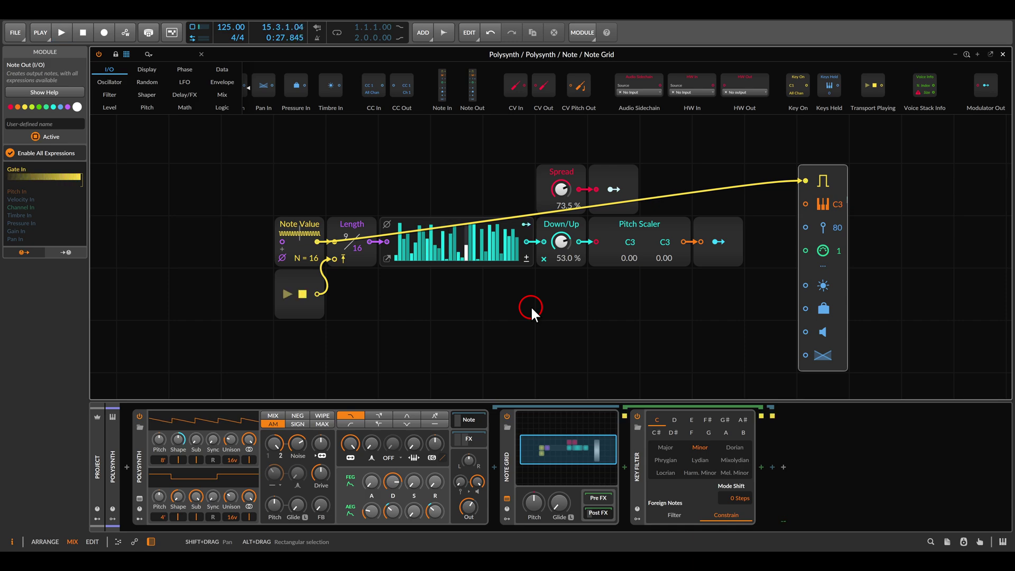
Check the Gamut Repetitor panel image, and add a Dice module below the step sequencer in the Note Grid
key("alt+Tab")
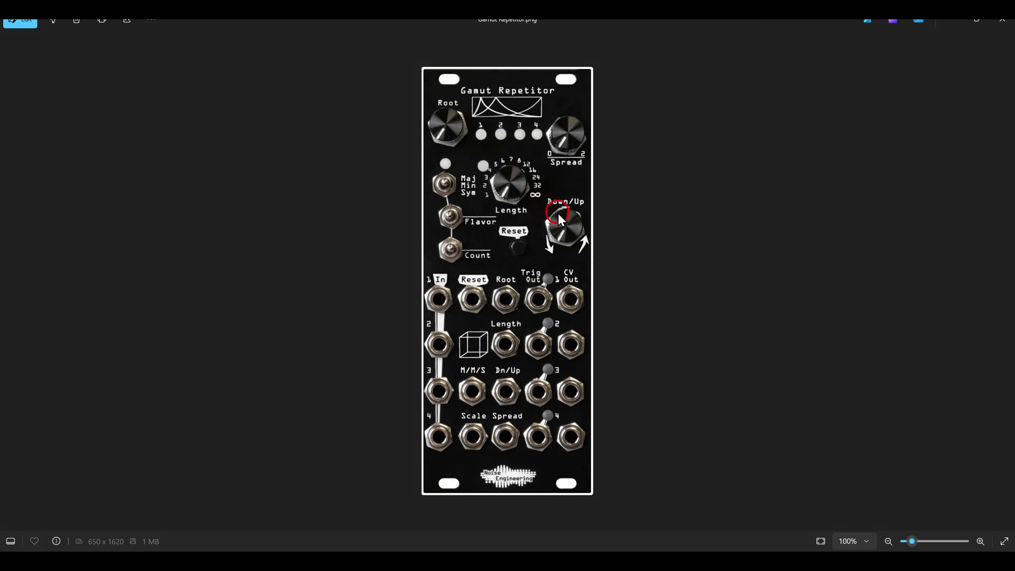
key("alt+Tab")
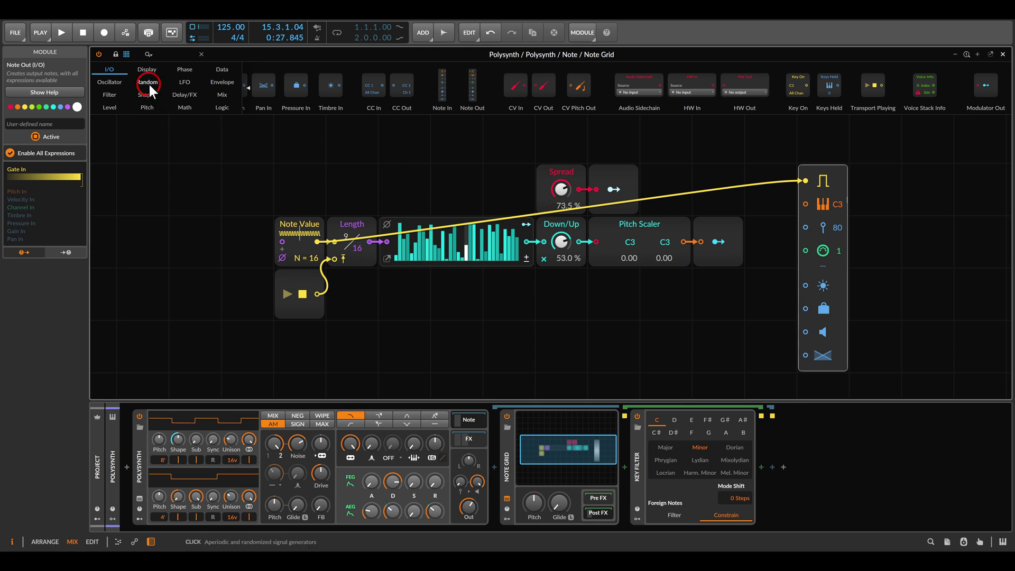
left_click(148, 84)
left_click_drag(406, 86, 554, 287)
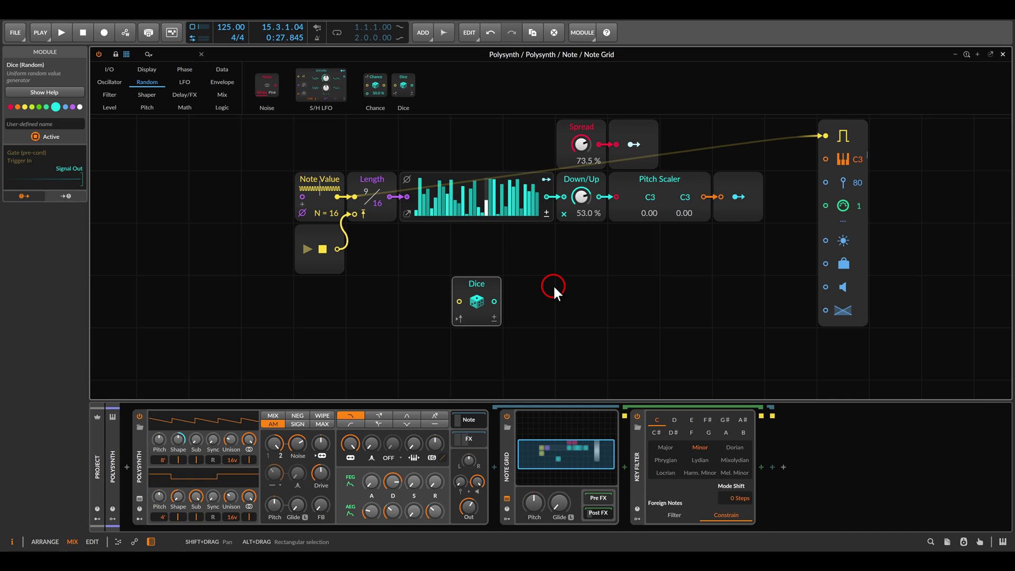
Insert an Add module before Down/Up, feed the Dice output into its second input, and trigger the Dice from Note Value
left_click(183, 108)
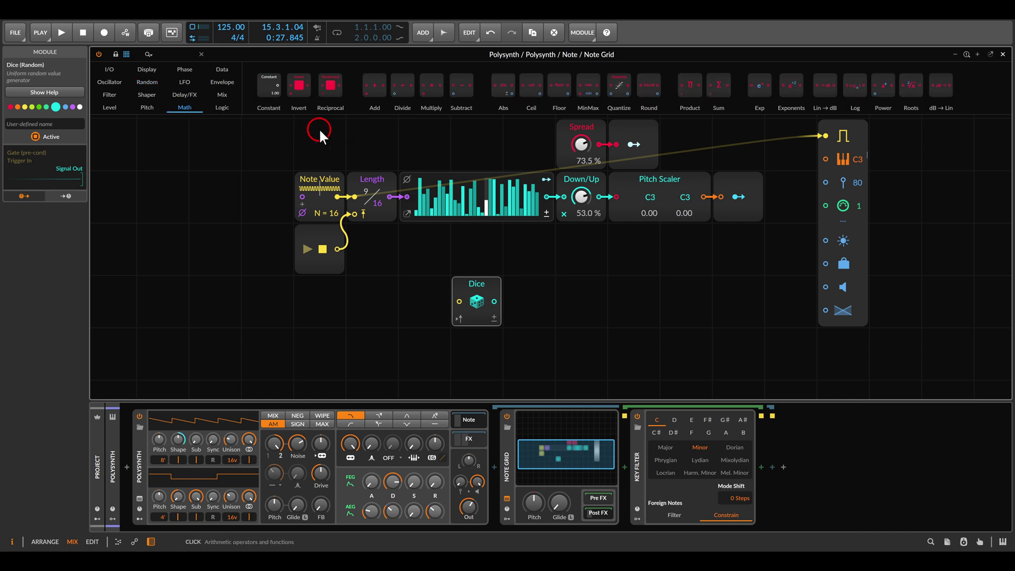
left_click_drag(374, 91, 550, 202)
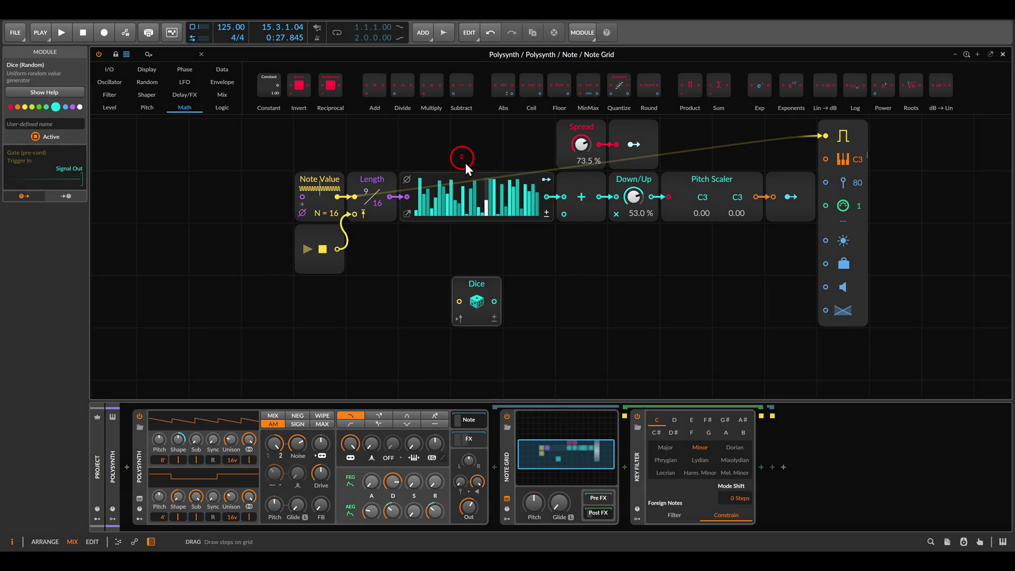
left_click_drag(462, 157, 546, 227)
left_click_drag(495, 301, 564, 214)
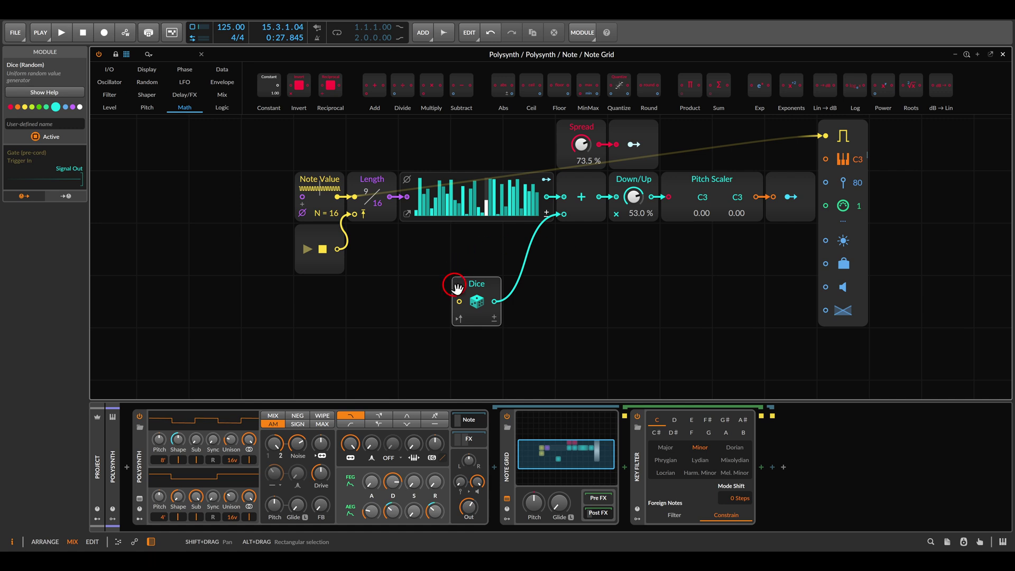
left_click_drag(459, 300, 338, 198)
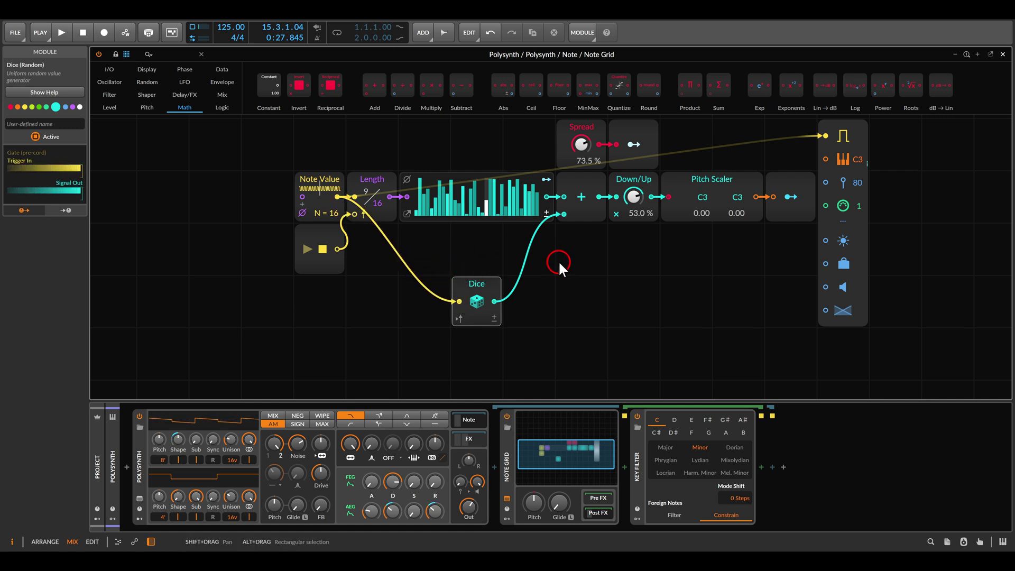
Play the sequence to hear the Dice values added to the steps, and stop playback
key("space")
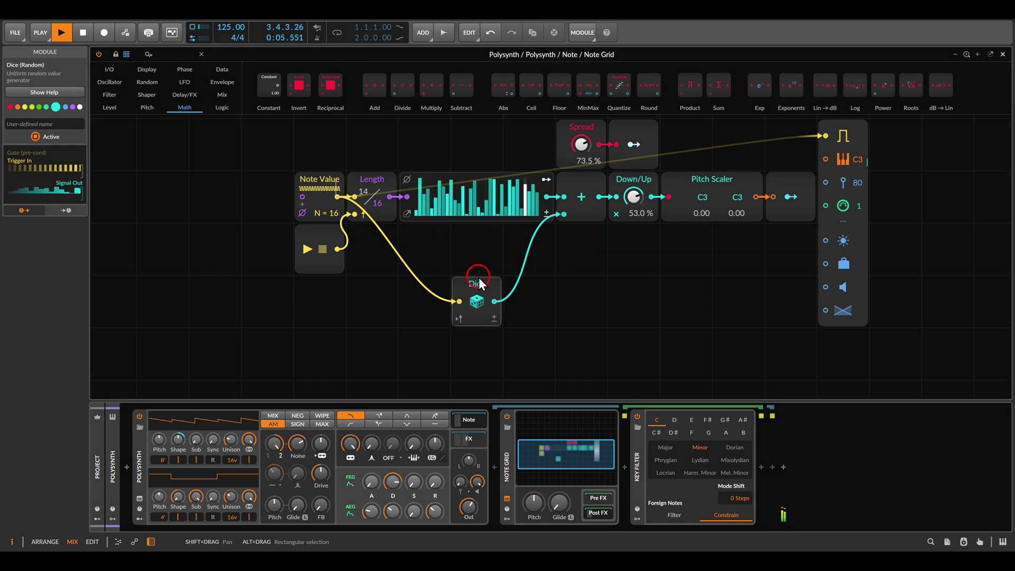
left_click_drag(428, 266, 519, 356)
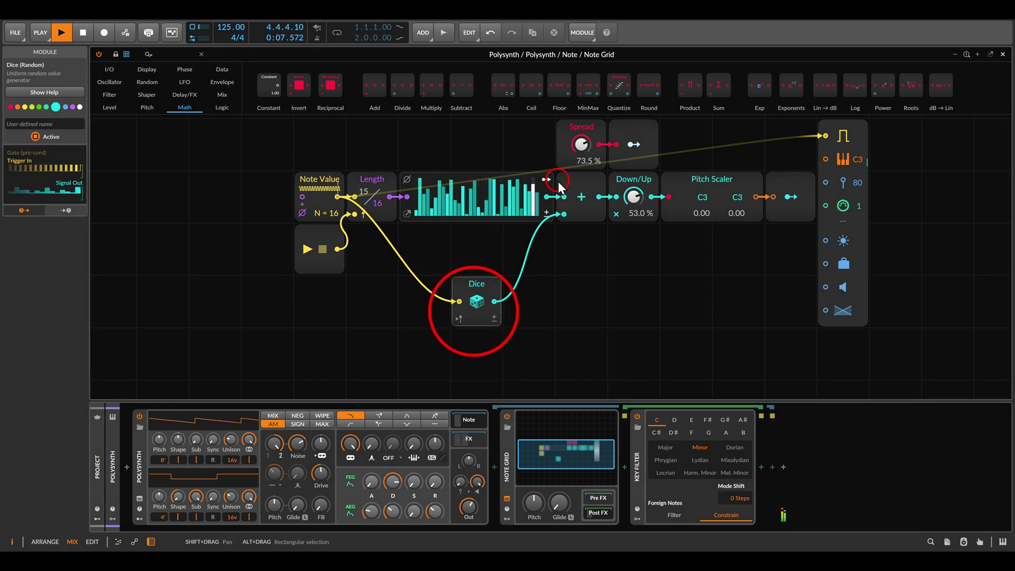
left_click_drag(556, 178, 601, 222)
key("Escape")
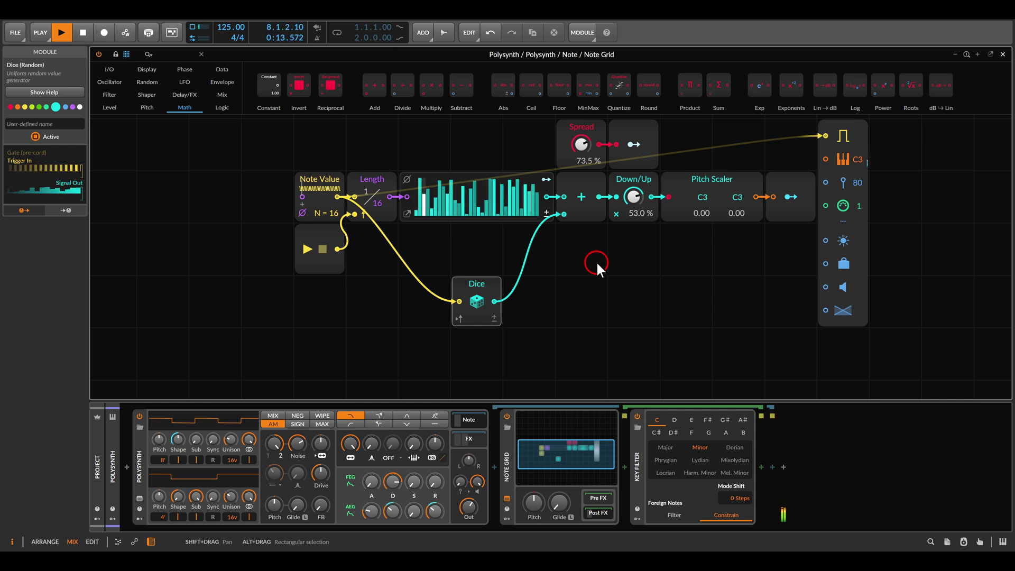
key("space")
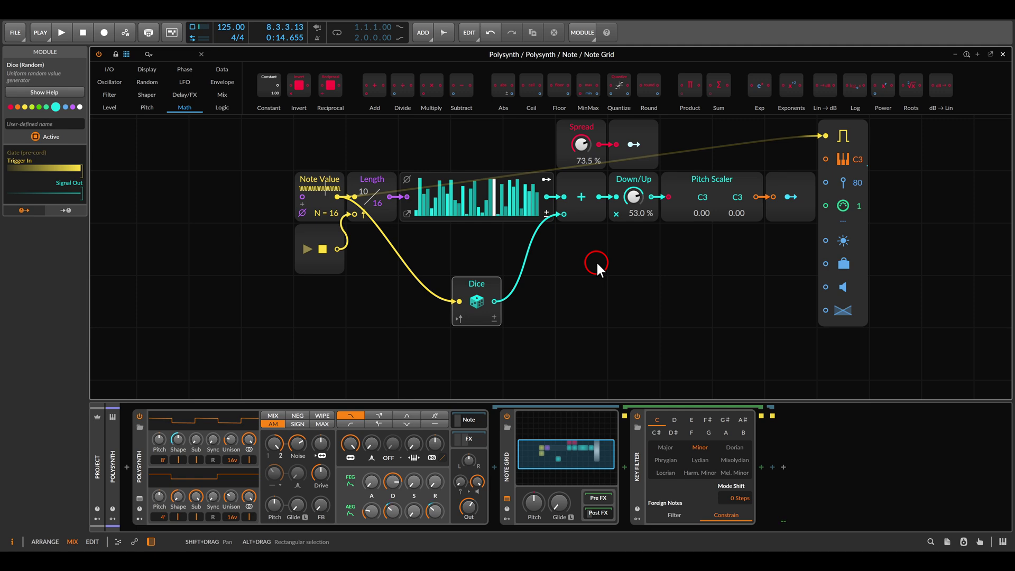
Add a Button module and an AND logic module beside the Dice
left_click(218, 108)
left_click_drag(264, 90, 368, 313)
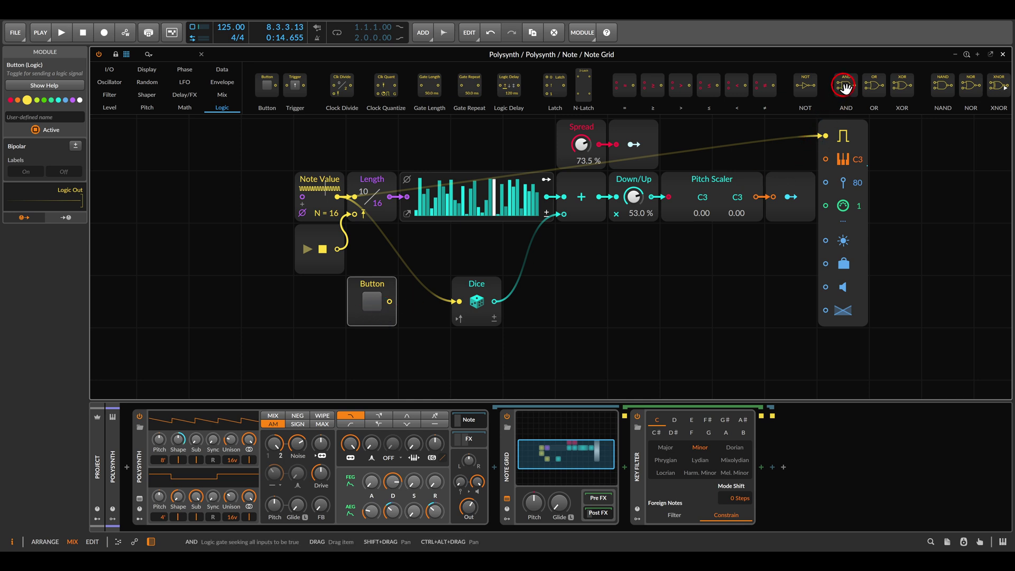
left_click_drag(844, 86, 439, 270)
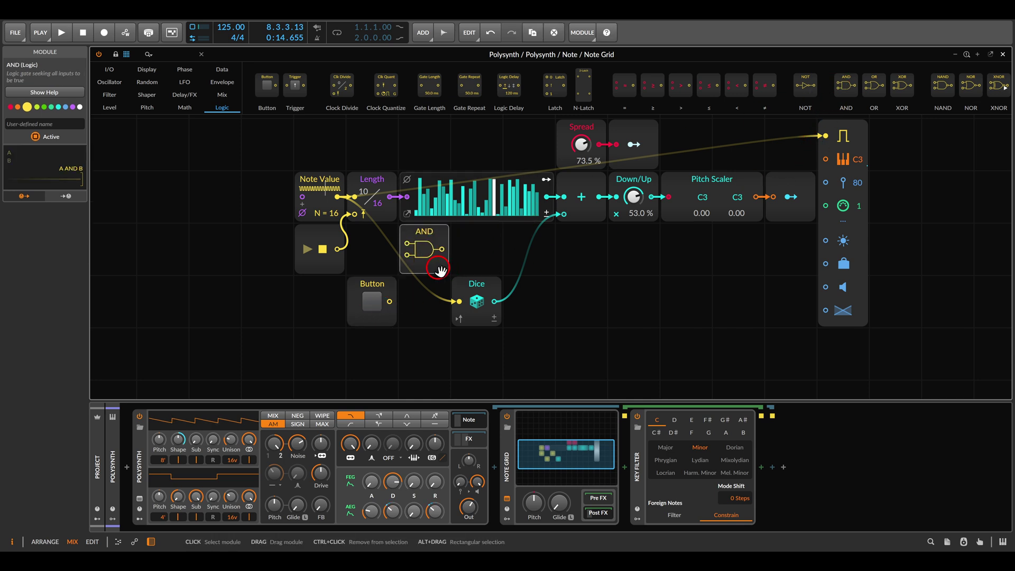
Replace the Dice's trigger cable by feeding Note Value and Button into the AND module and placing it, connected, directly before the Dice
left_click_drag(458, 303, 407, 243)
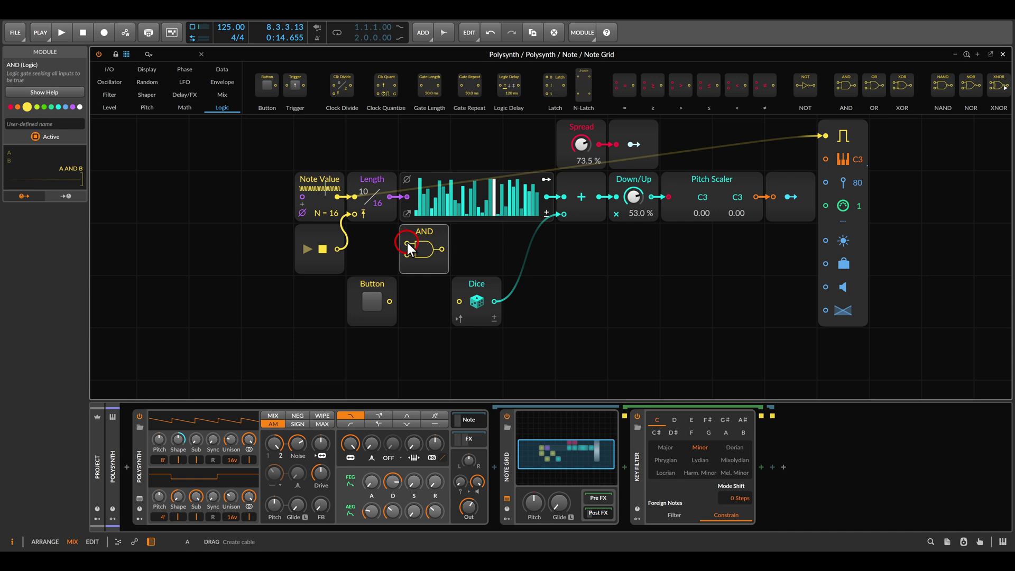
left_click_drag(344, 212, 337, 199)
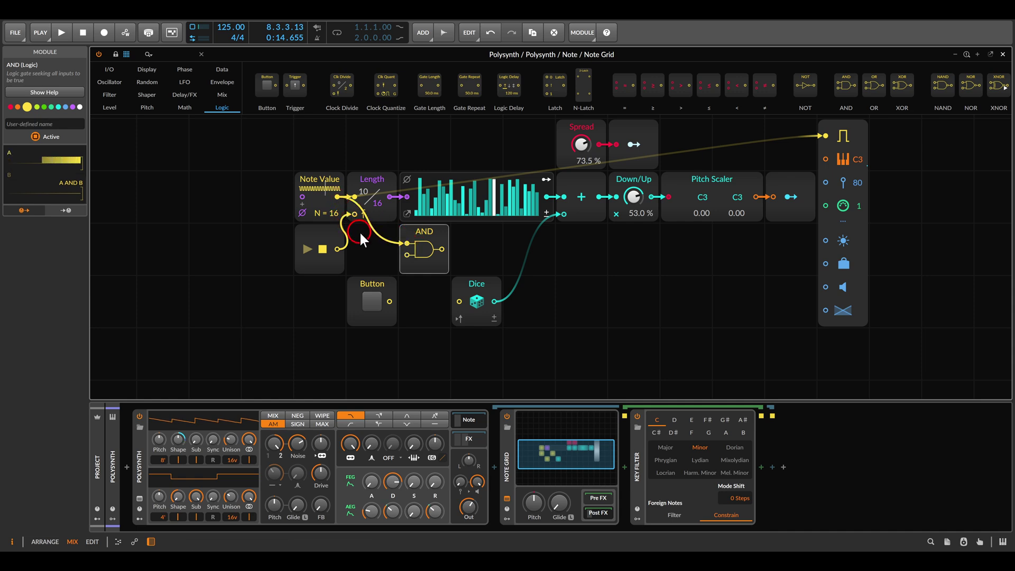
left_click_drag(403, 262, 391, 296)
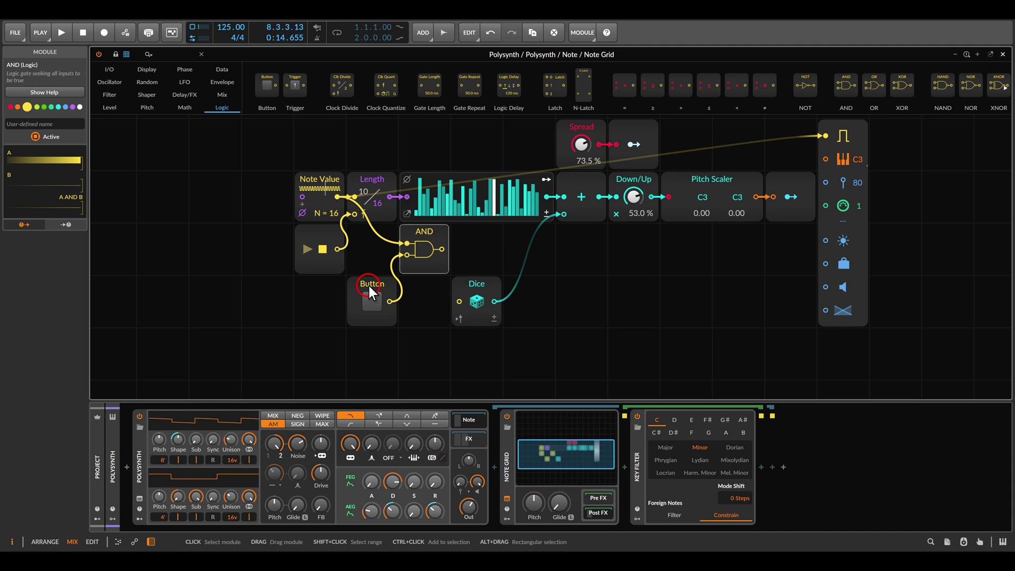
left_click_drag(442, 251, 429, 301)
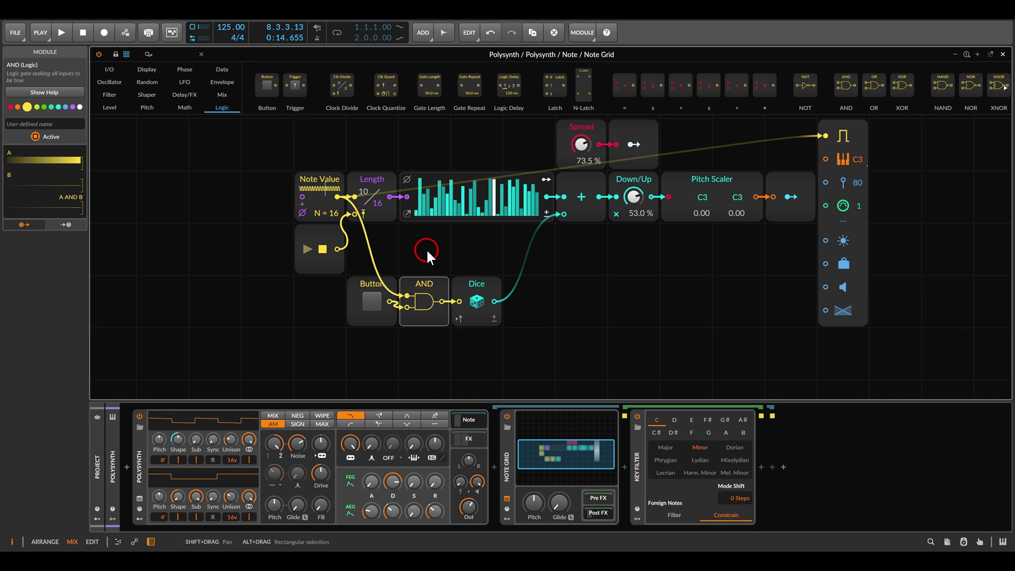
Start playback and set the Length step count to 8
left_click_drag(426, 251, 424, 267)
key("space")
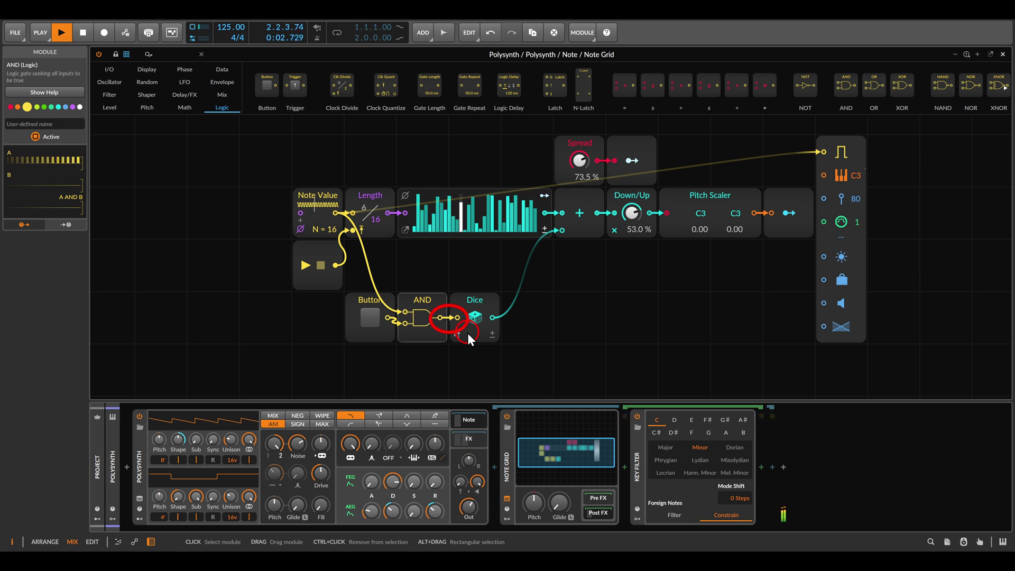
left_click_drag(376, 221, 377, 220)
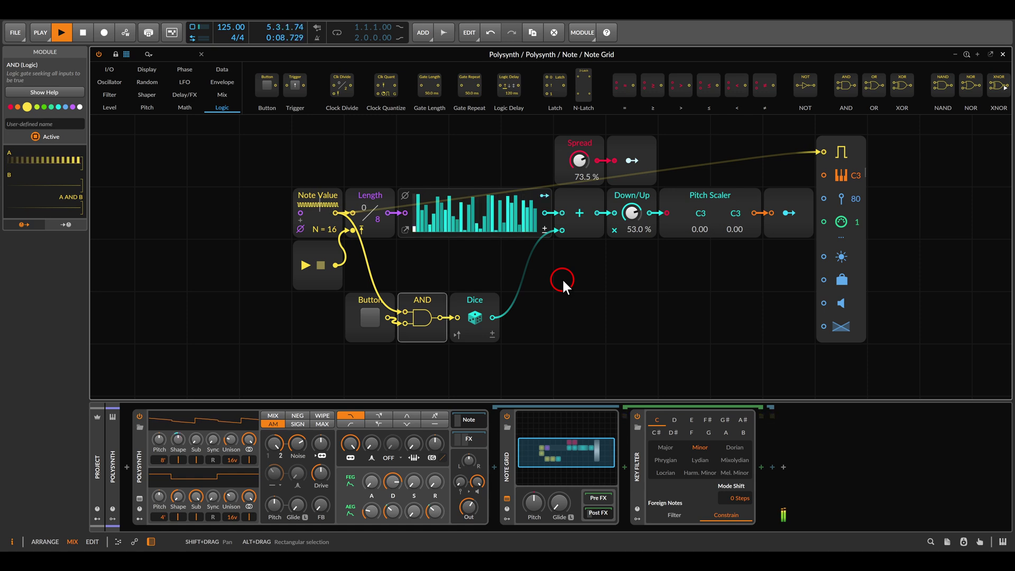
Switch the Button on during playback so the Dice rolls with each note, and switch it off again
left_click(370, 319)
left_click_drag(422, 308, 471, 335)
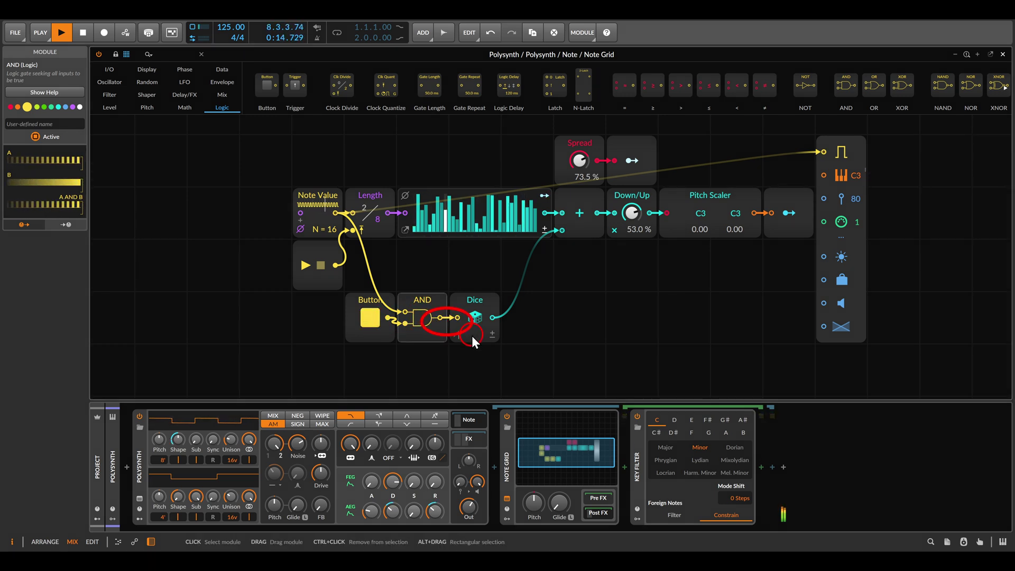
key("Escape")
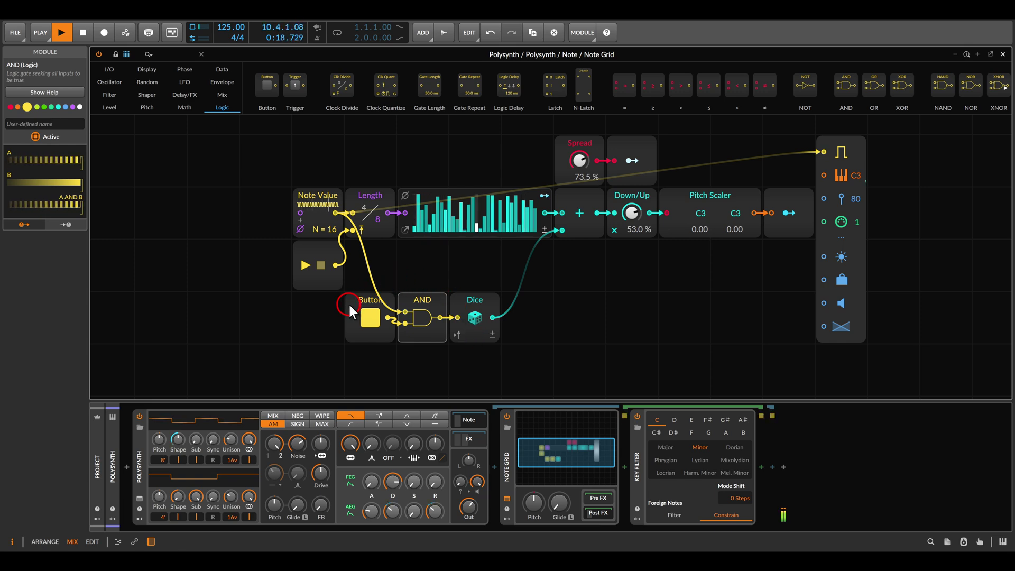
left_click(370, 321)
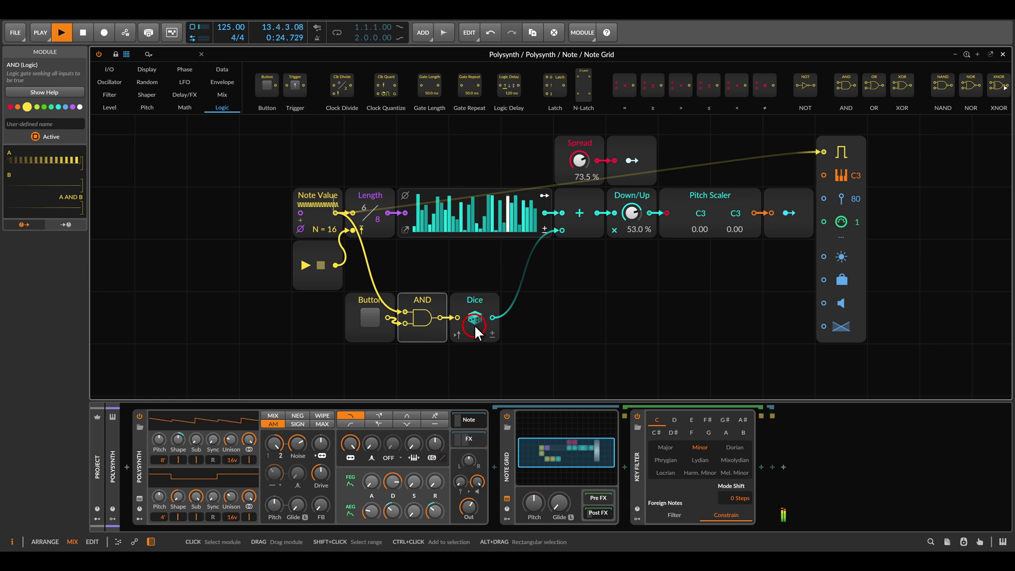
left_click(475, 307)
left_click_drag(477, 306, 511, 336)
left_click_drag(549, 197, 602, 241)
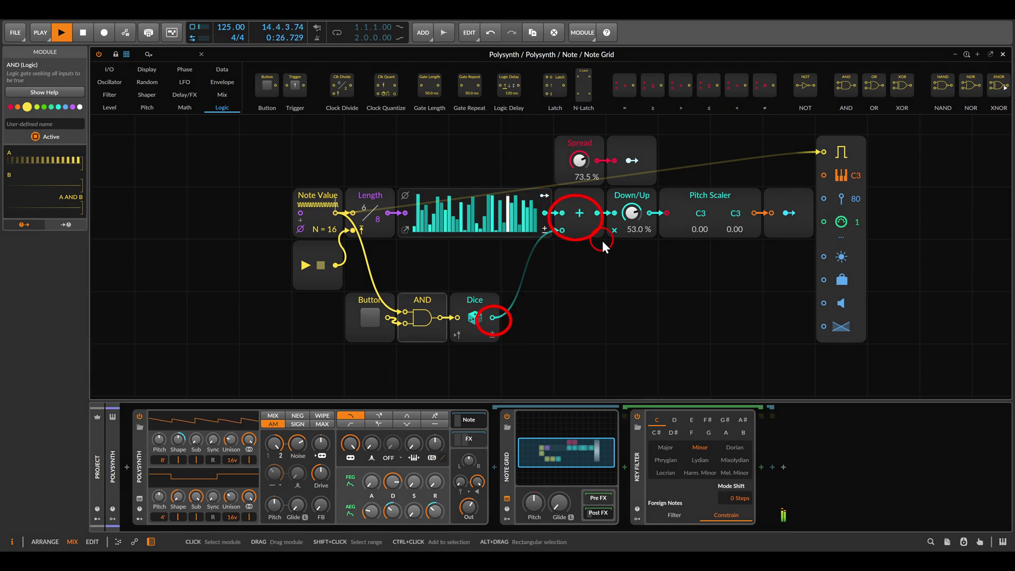
key("Escape")
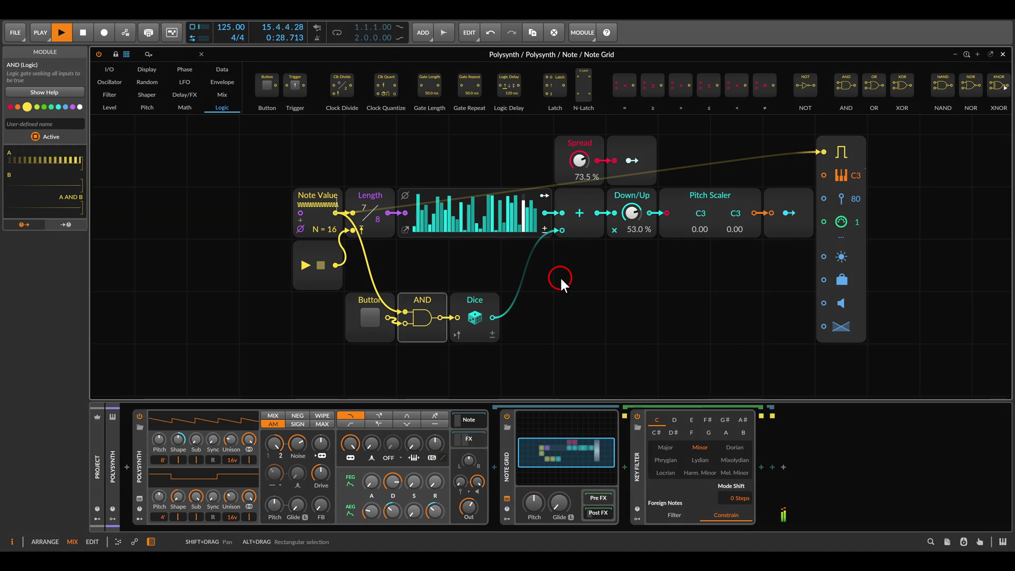
Toggle the Button on and off several times to roll new Dice values for the pattern, and stop playback
left_click(375, 316)
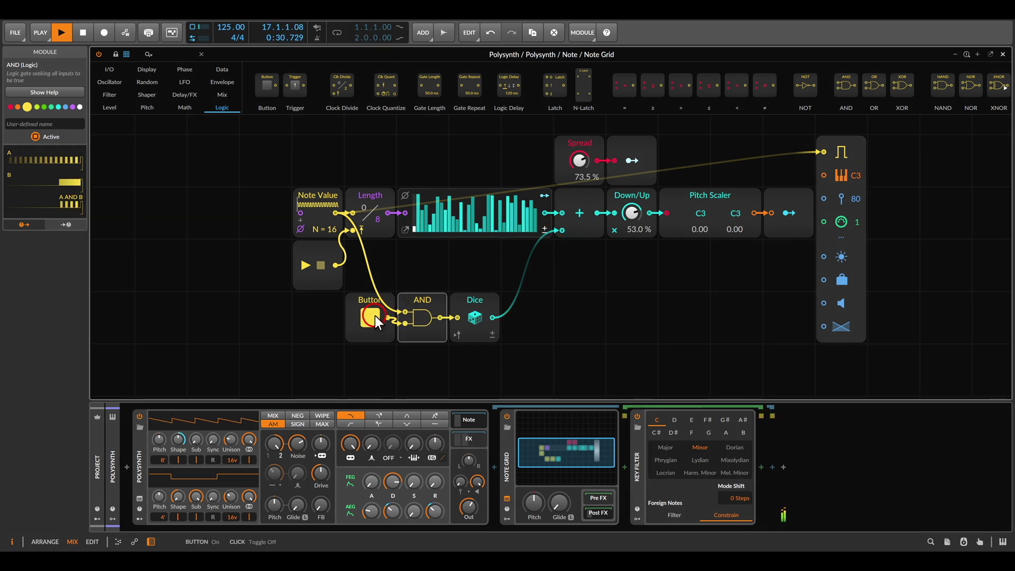
left_click(375, 316)
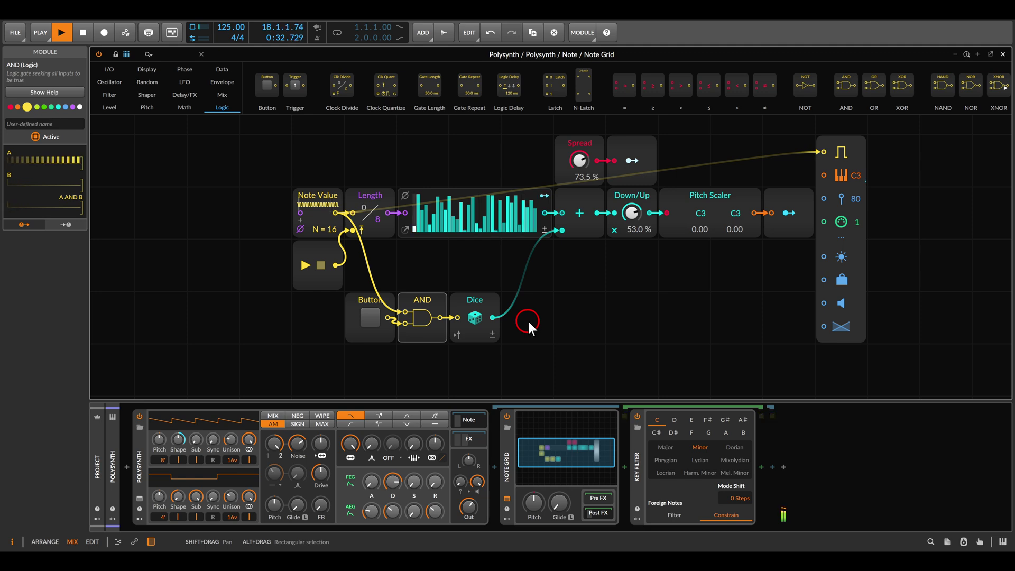
left_click(374, 316)
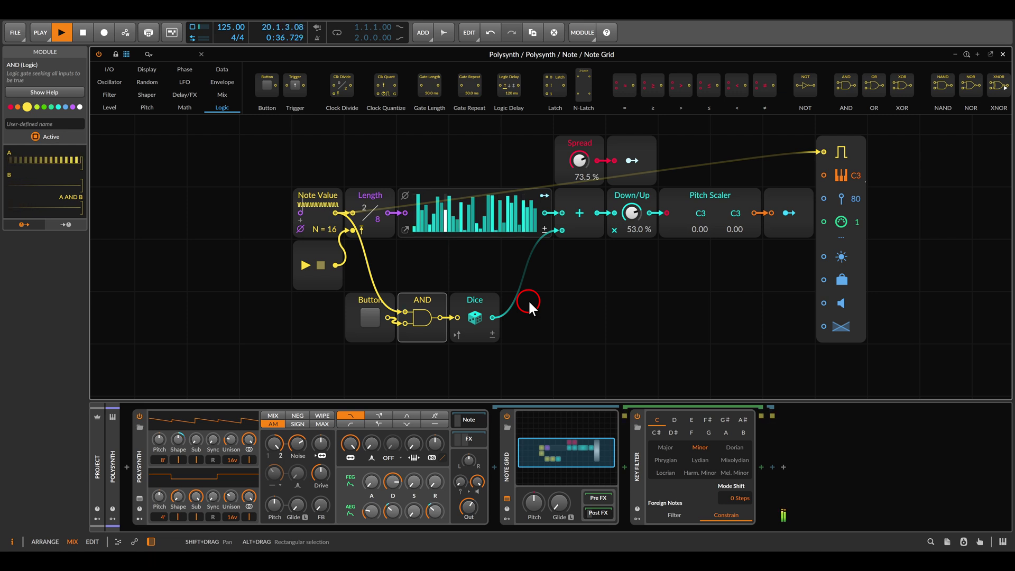
key("space")
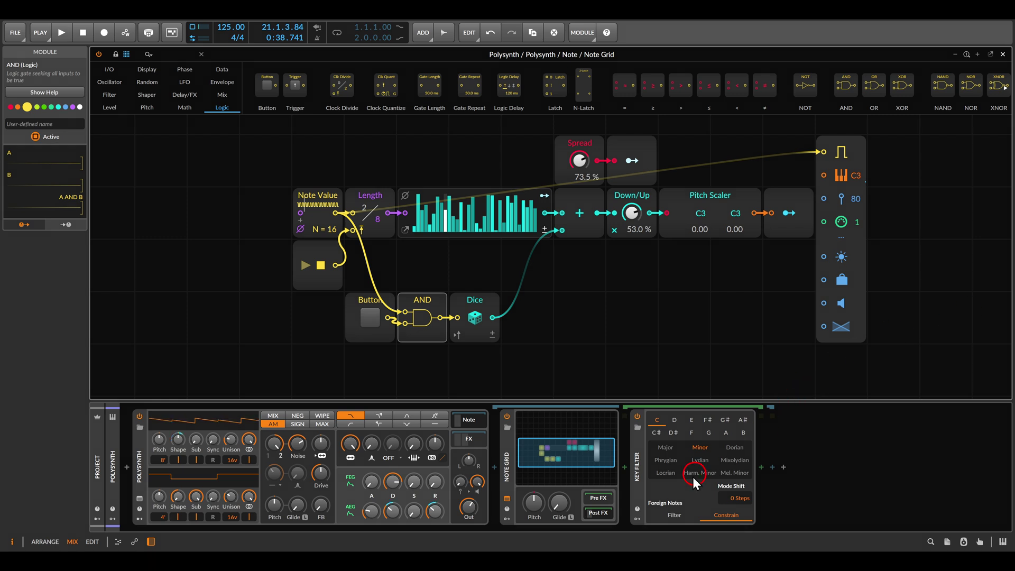
Start playback and set the Length step count to 16
left_click_drag(634, 491, 756, 531)
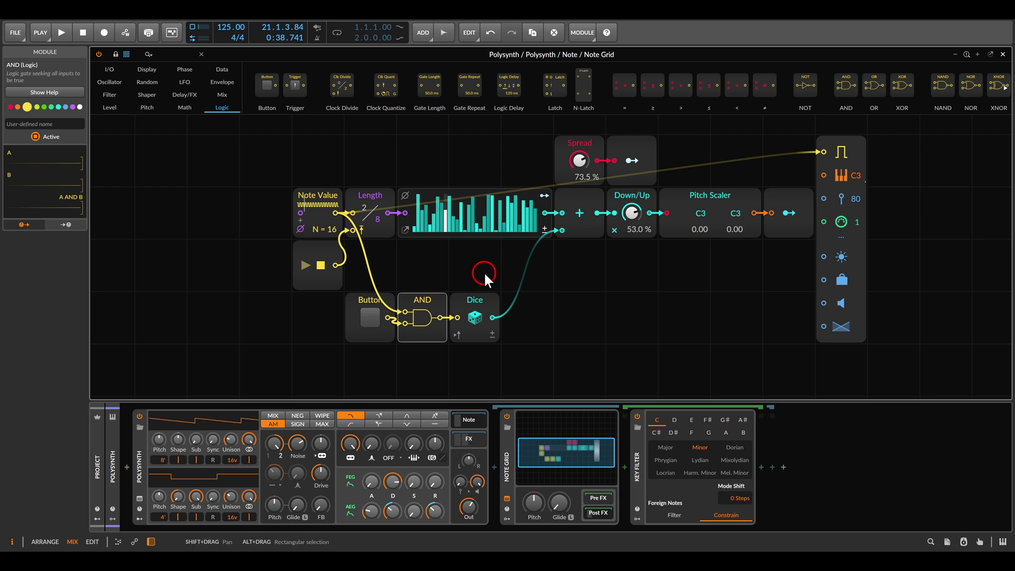
key("space")
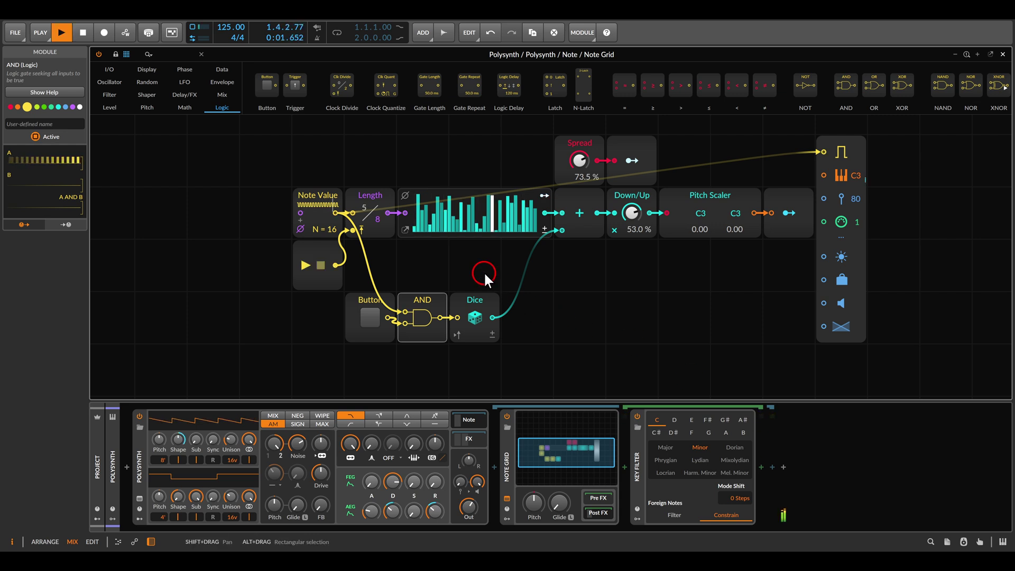
left_click_drag(375, 219, 375, 203)
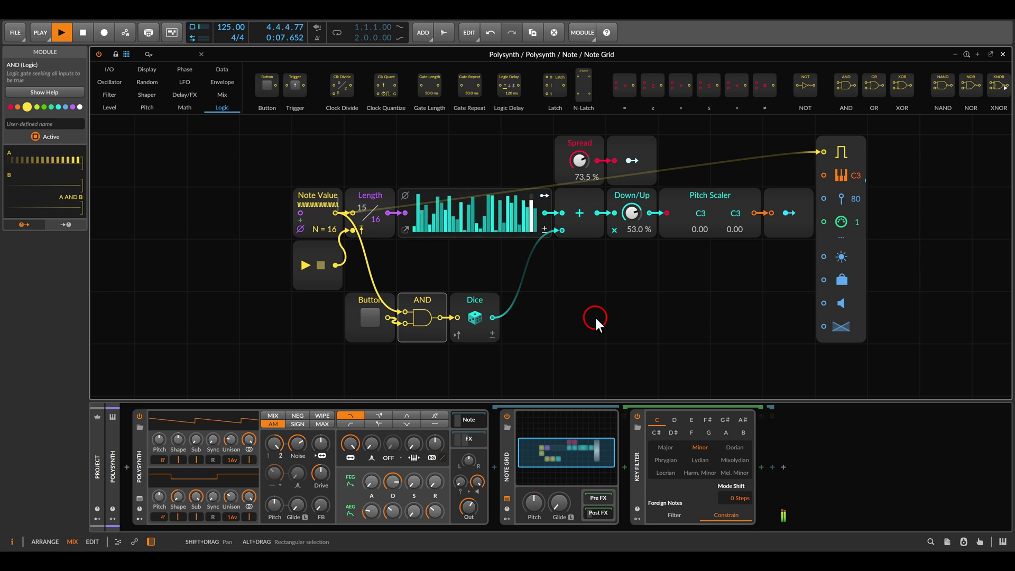
Set the Key Filter's Foreign Notes mode to Filter, and toggle the Button on and off to roll new Dice values
left_click(674, 519)
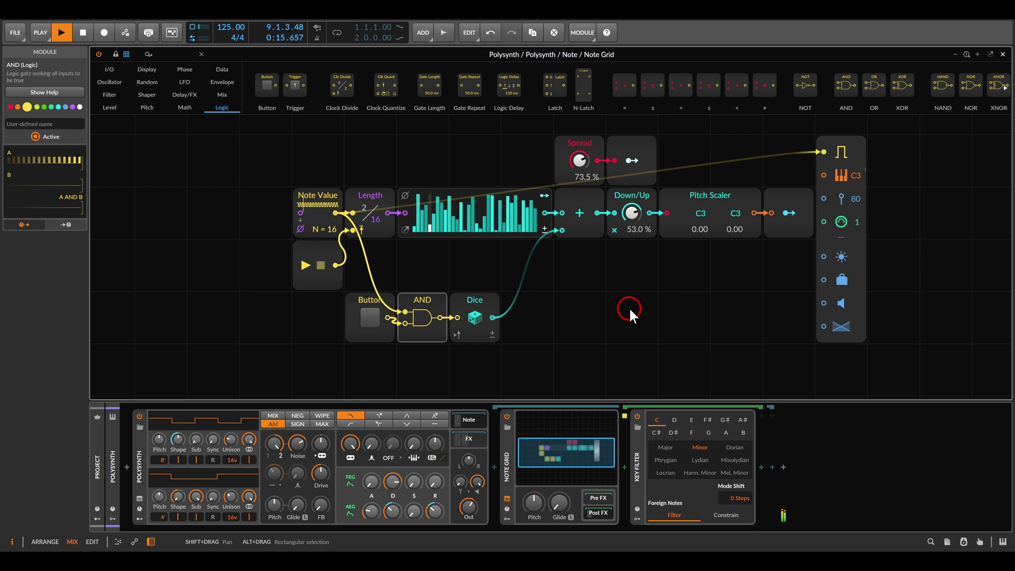
left_click(367, 319)
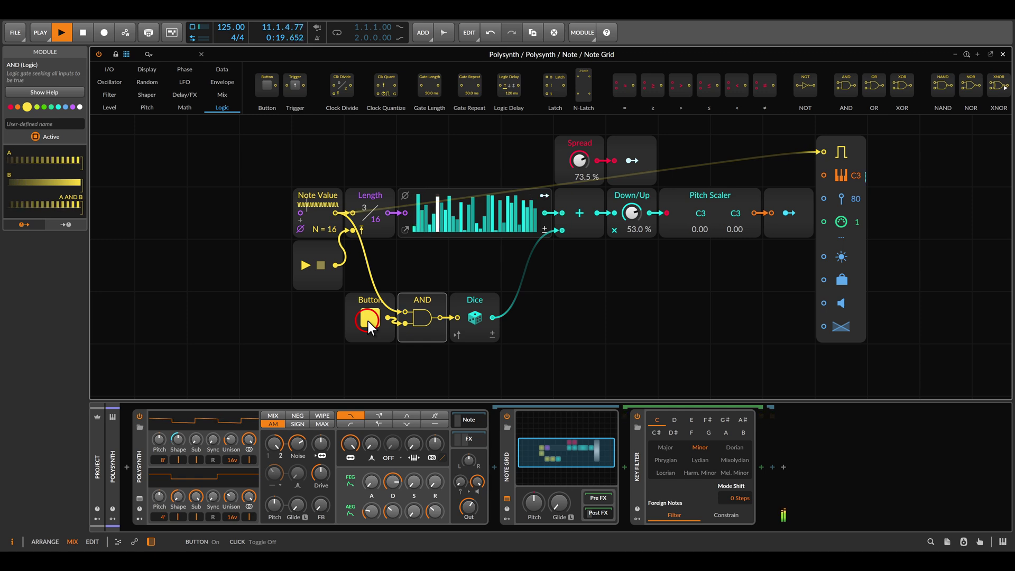
left_click(367, 319)
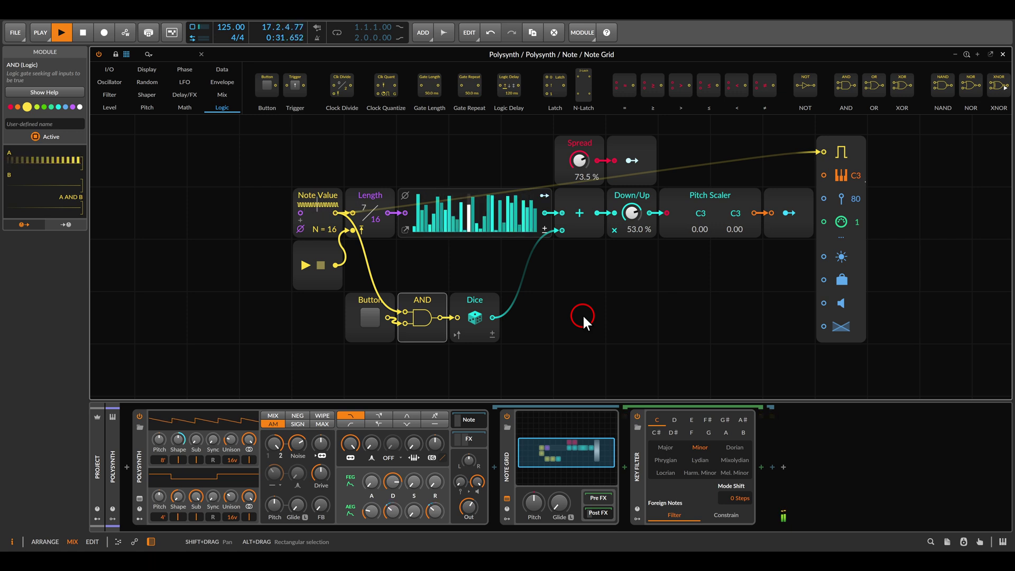
Switch to the Gamut Repetitor panel image, examine its output and trigger input jacks, and return to Bitwig Studio
key("alt+Tab")
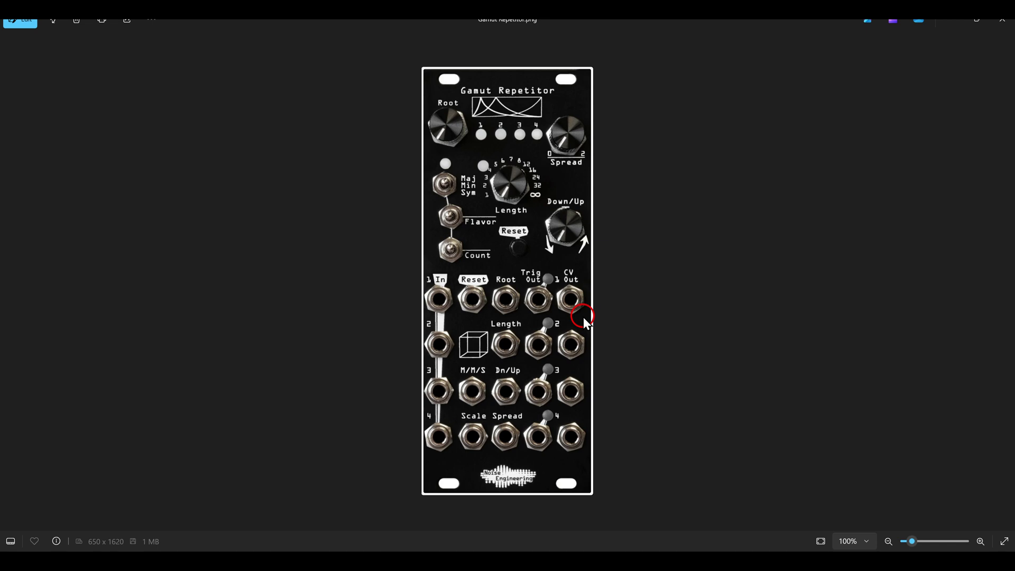
left_click_drag(497, 270, 594, 430)
key("ctrl+z")
left_click_drag(485, 262, 625, 486)
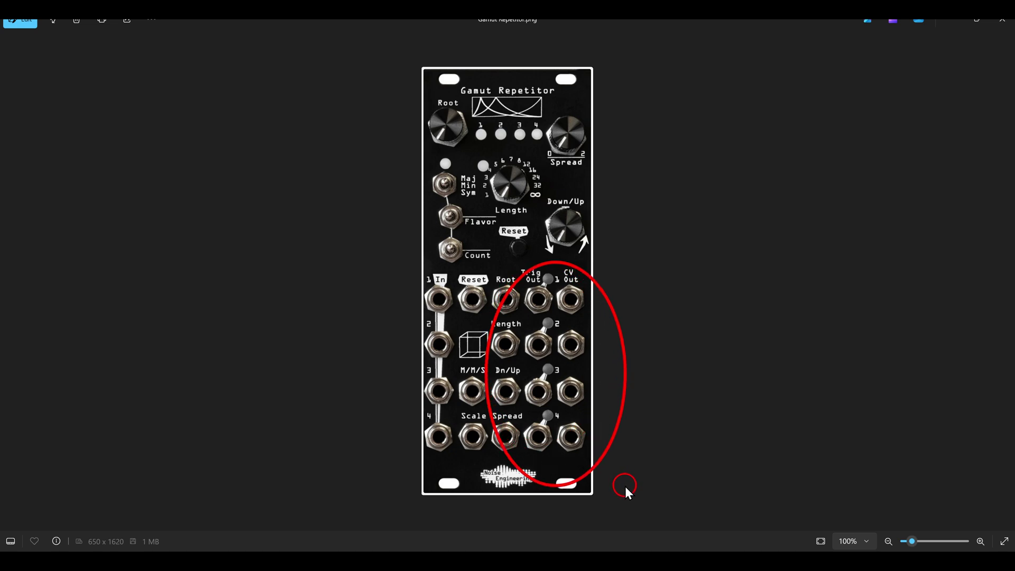
key("ctrl+z")
left_click_drag(389, 267, 474, 455)
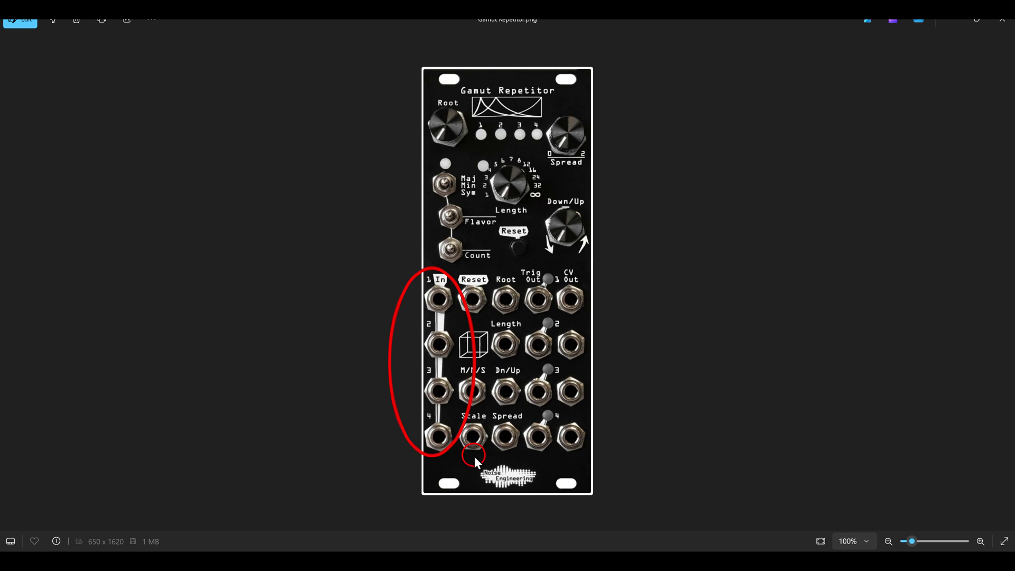
key("ctrl+z")
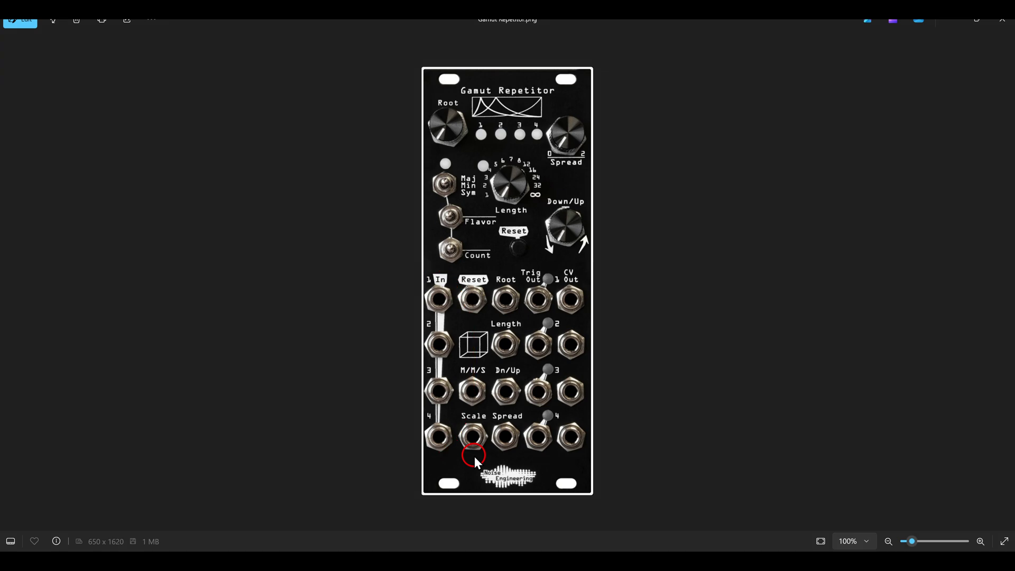
key("alt+Tab")
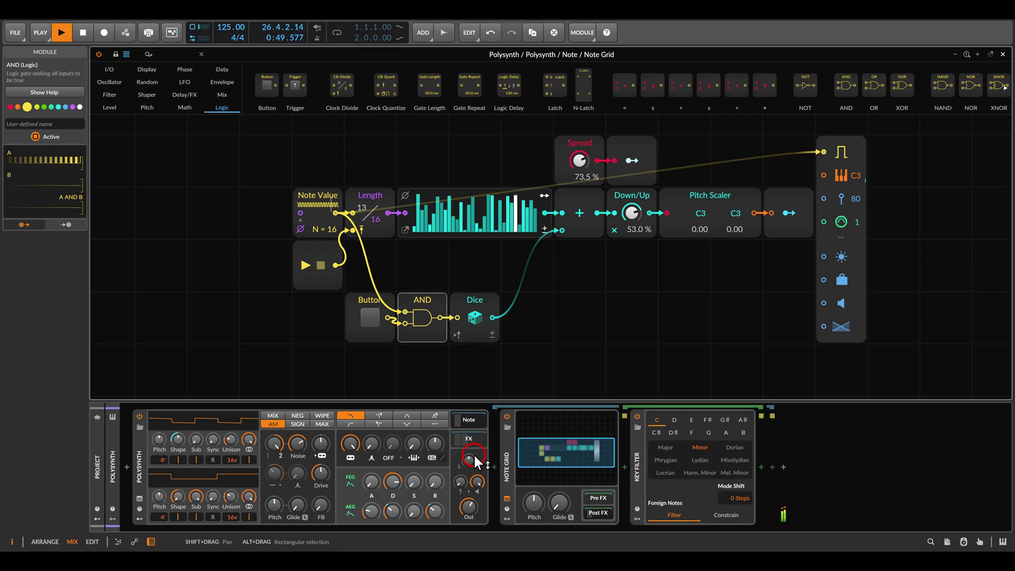
Close the Polysynth grid and open the Note Grid in the POLY track's Polymer device
left_click(622, 314)
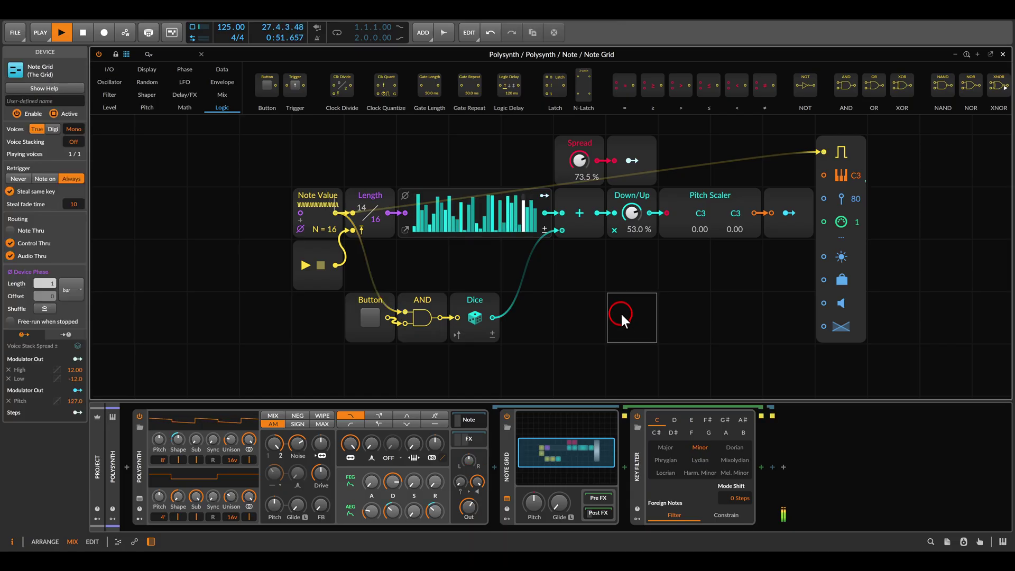
key("Escape")
left_click(344, 63)
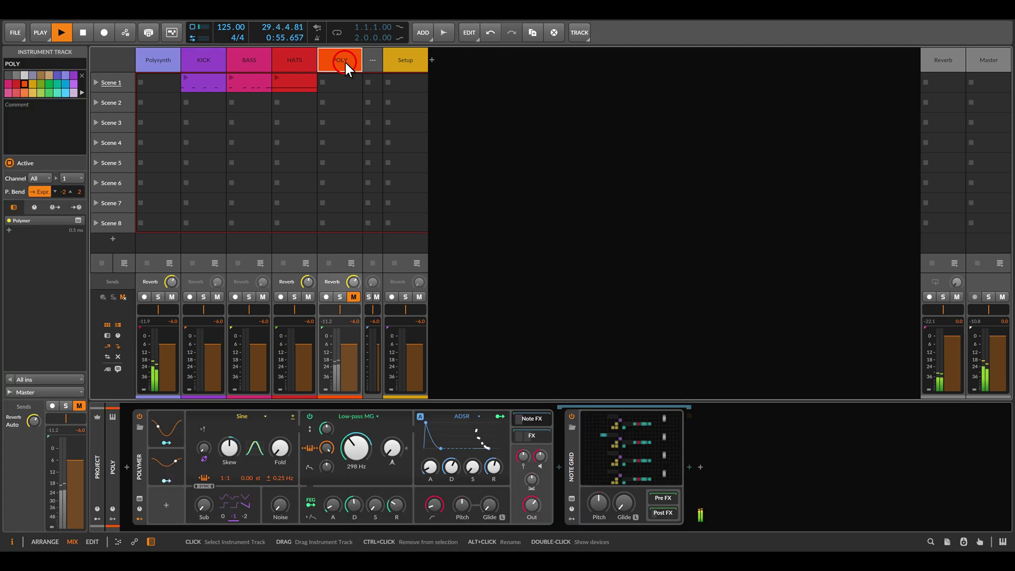
double_click(634, 448)
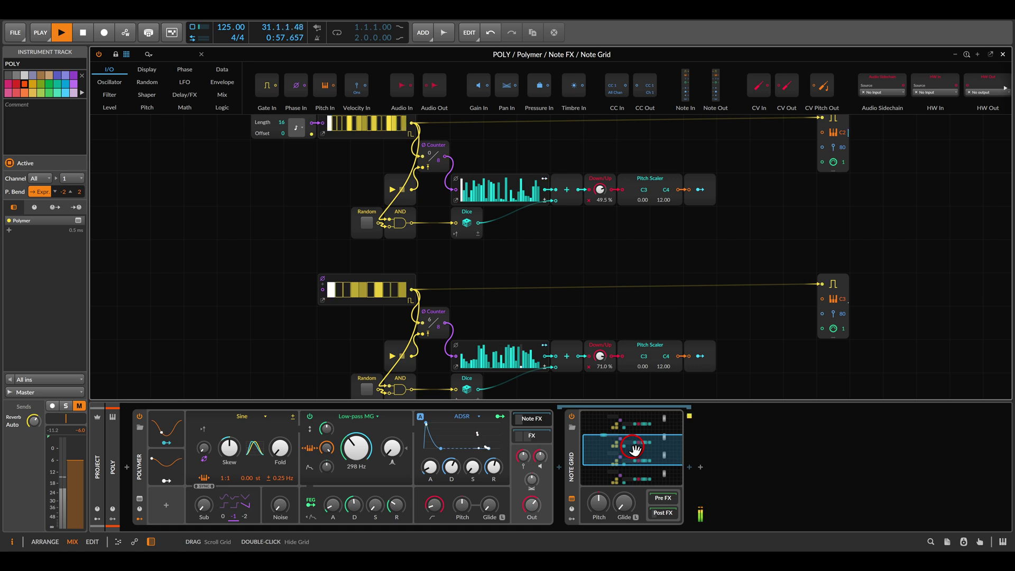
left_click(658, 512)
left_click(657, 512)
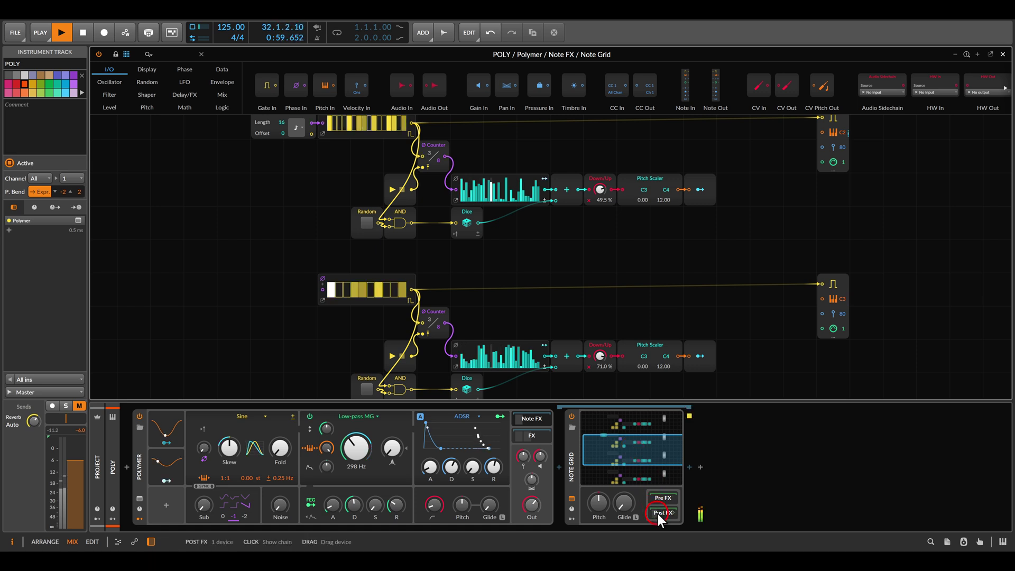
Examine the stacked sequencer voices in the POLY Note Grid, including their gate patterns, Transport module and pitch sequences
left_click_drag(557, 249, 585, 362)
scroll(598, 257, "down", 3)
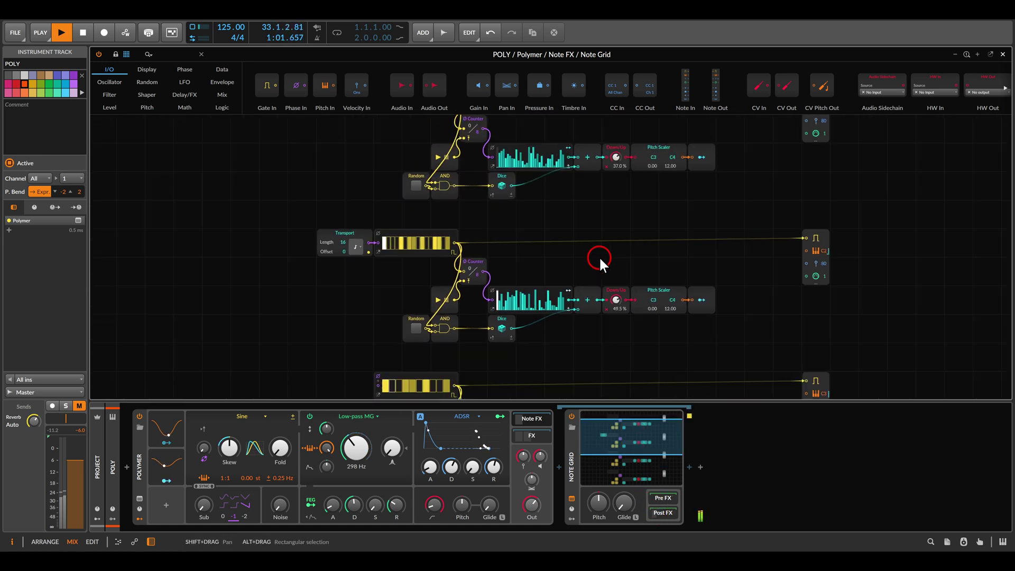
left_click_drag(602, 240, 572, 172)
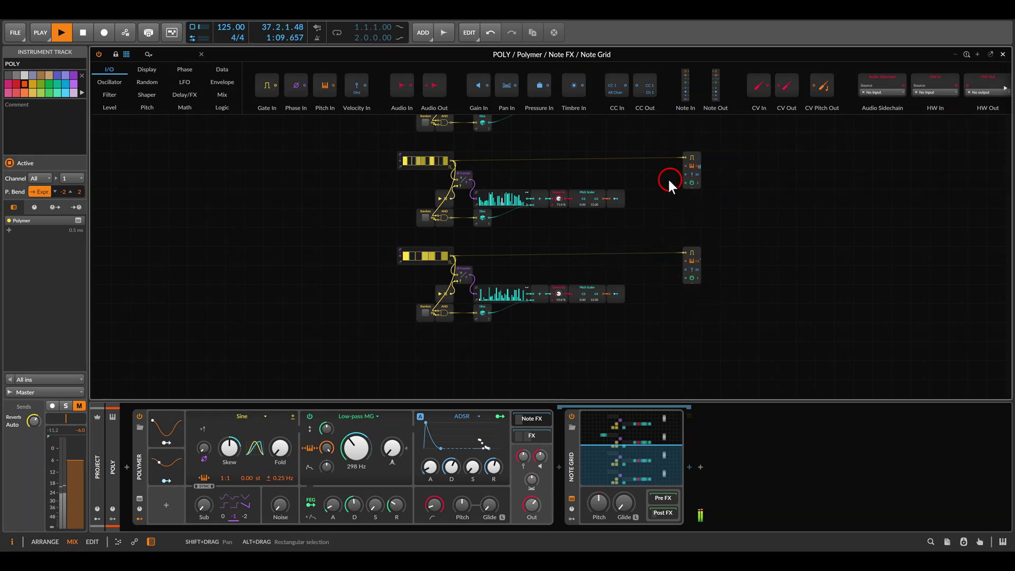
left_click_drag(610, 154, 623, 292)
left_click_drag(601, 181, 608, 293)
scroll(488, 231, "up", 2)
scroll(488, 232, "up", 1)
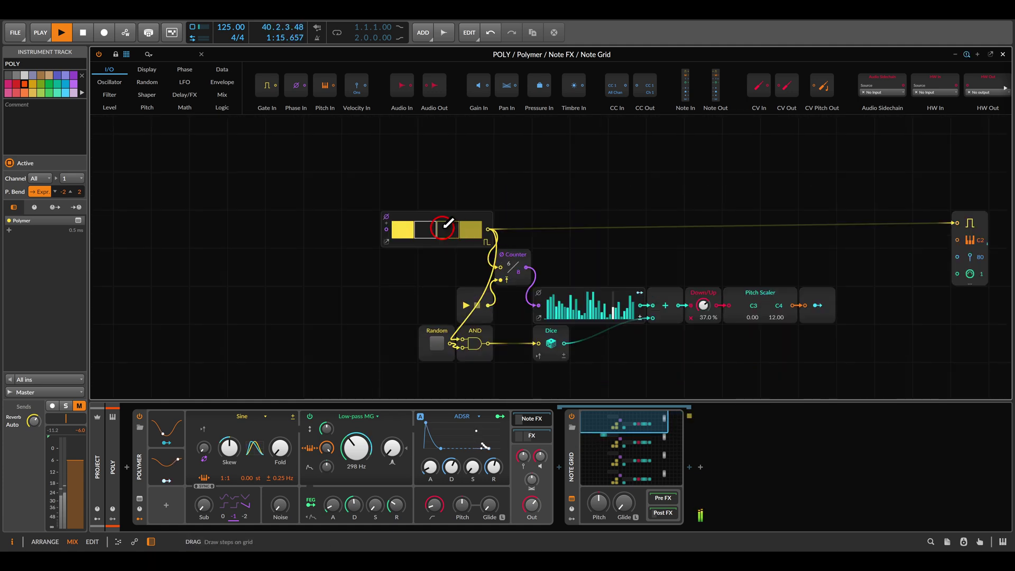
mouse_move(547, 277)
left_mouse_down()
mouse_move(585, 269)
mouse_move(697, 331)
left_mouse_up()
left_click_drag(377, 185, 544, 259)
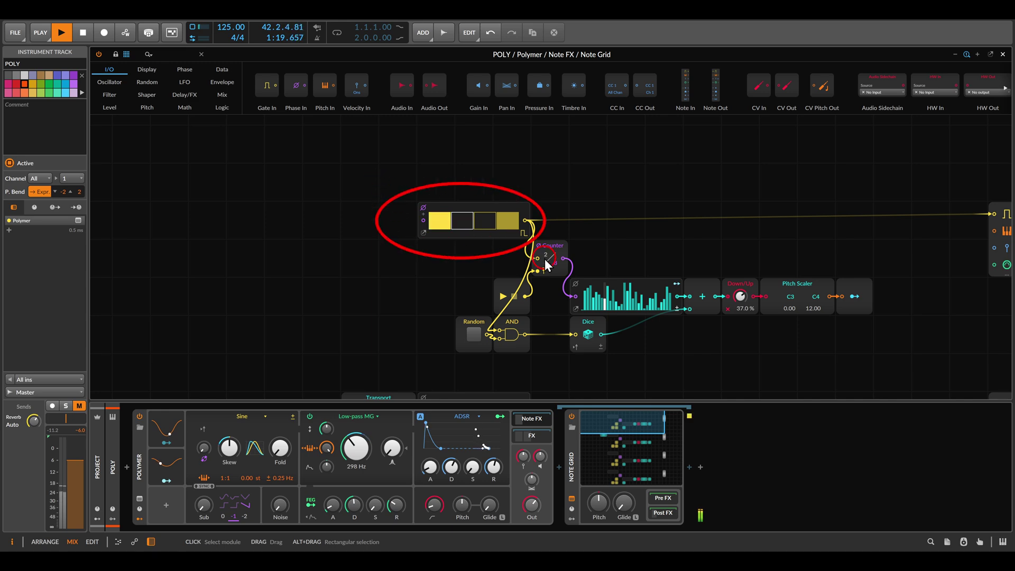
scroll(448, 252, "down", 2)
left_click_drag(455, 318, 427, 237)
left_click_drag(428, 315, 410, 199)
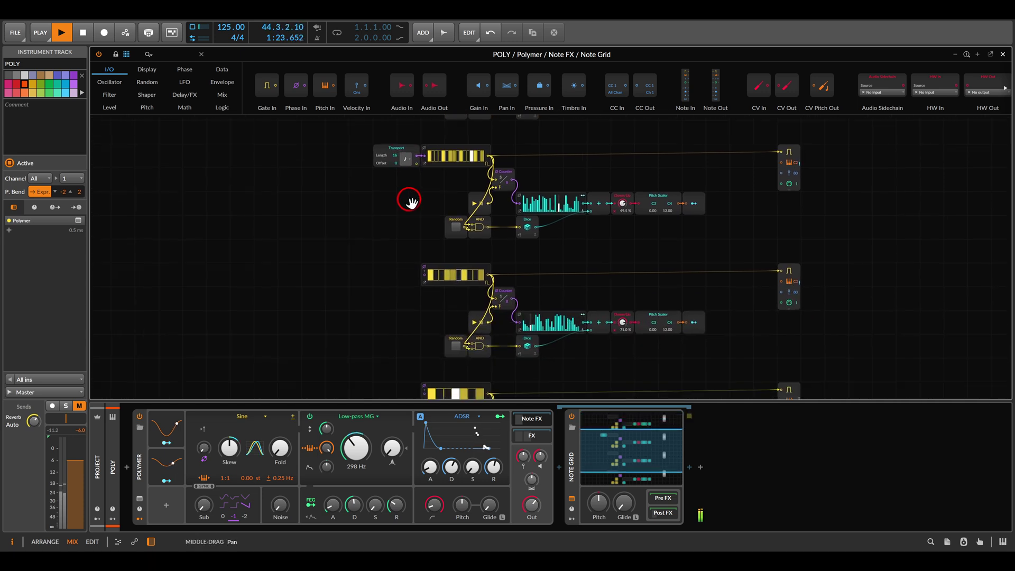
left_click_drag(407, 324, 436, 290)
Close the grid, and solo and unmute the POLY track
key("Escape")
left_click(340, 297)
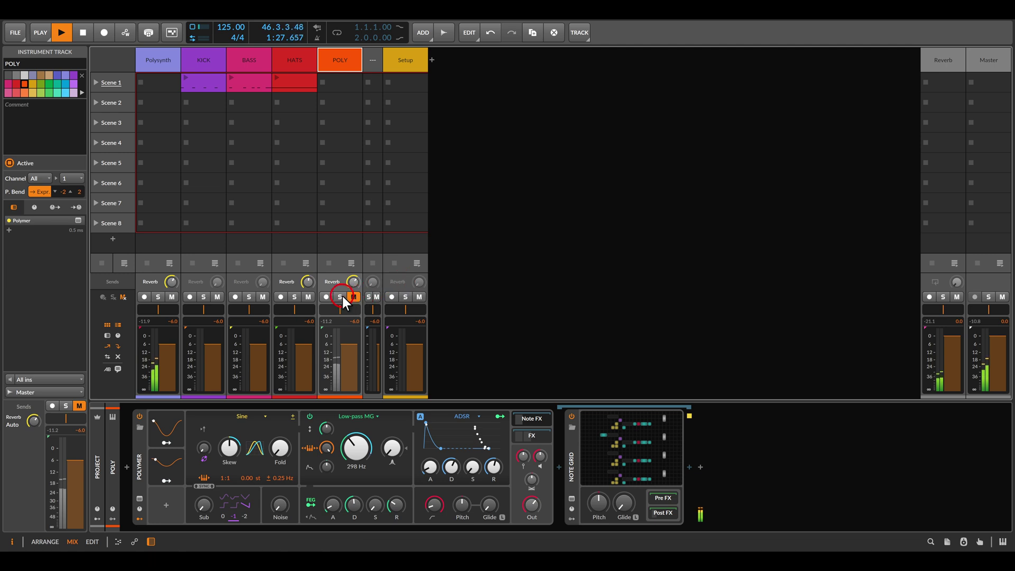
left_click(354, 297)
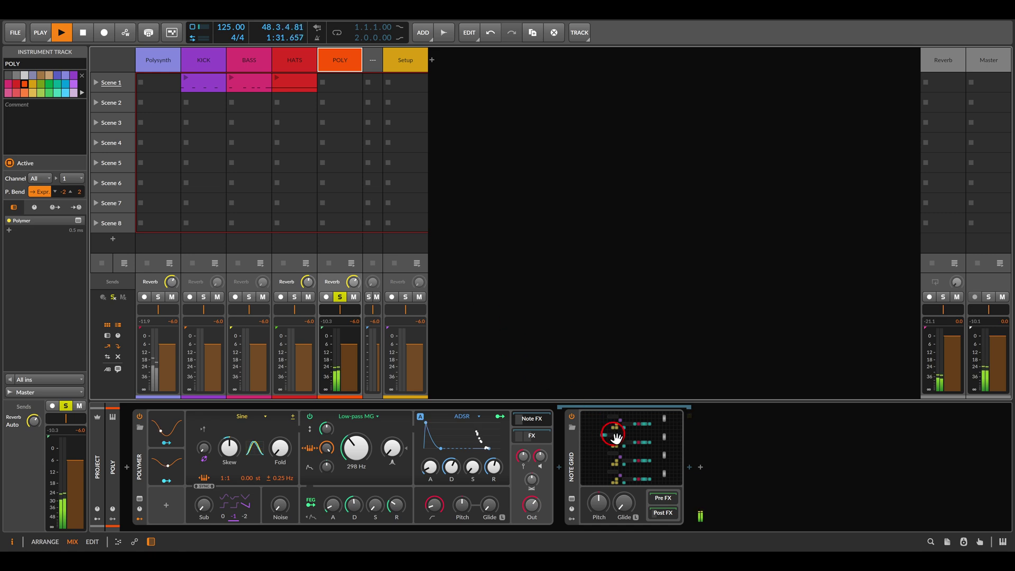
Reopen the POLY Note Grid and examine the note output module and root note of each stacked voice
left_click(616, 418)
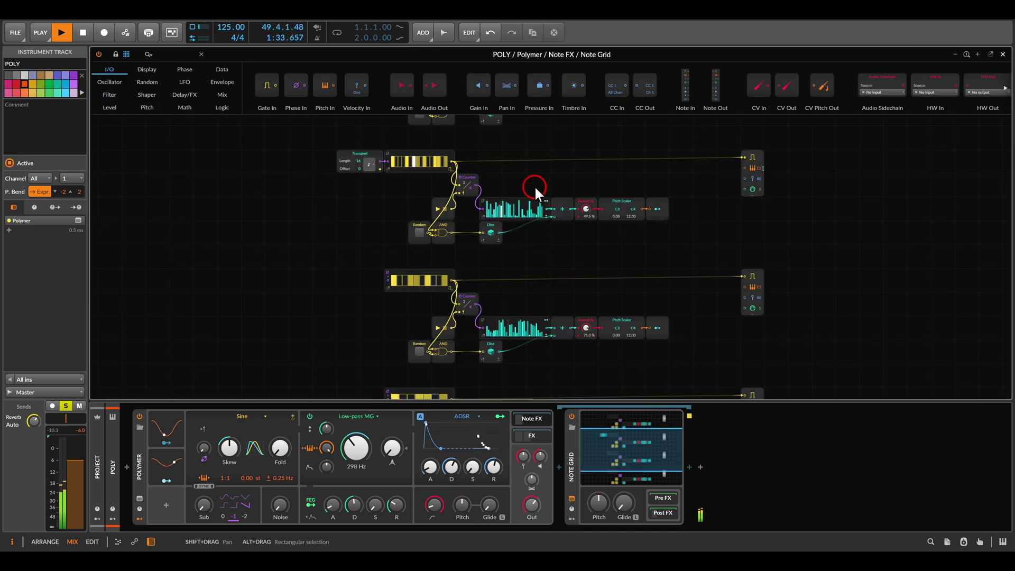
left_click_drag(535, 186, 479, 248)
left_click_drag(680, 331, 622, 232)
left_click_drag(632, 311, 617, 244)
scroll(630, 300, "up", 2)
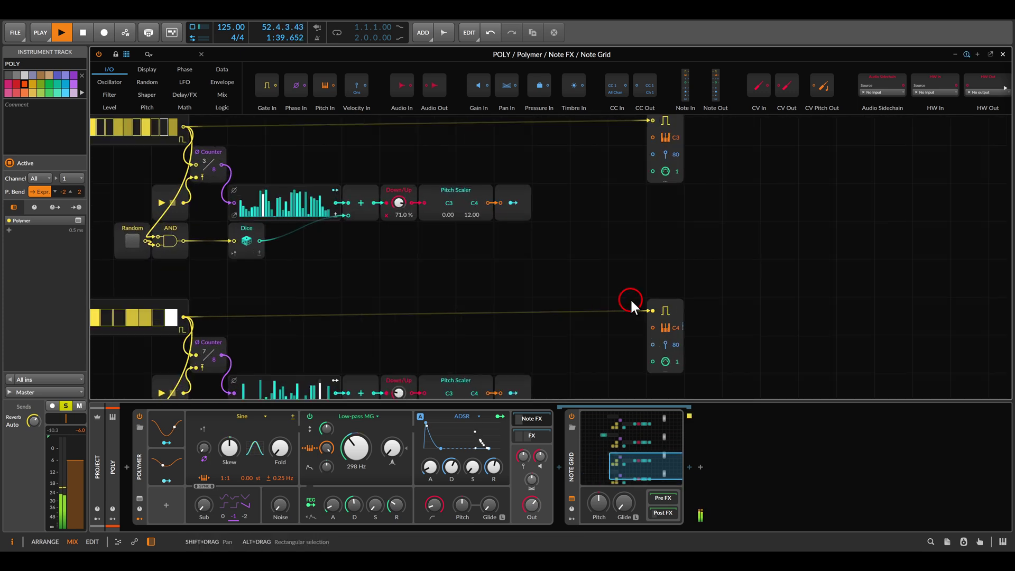
left_click_drag(631, 312, 691, 348)
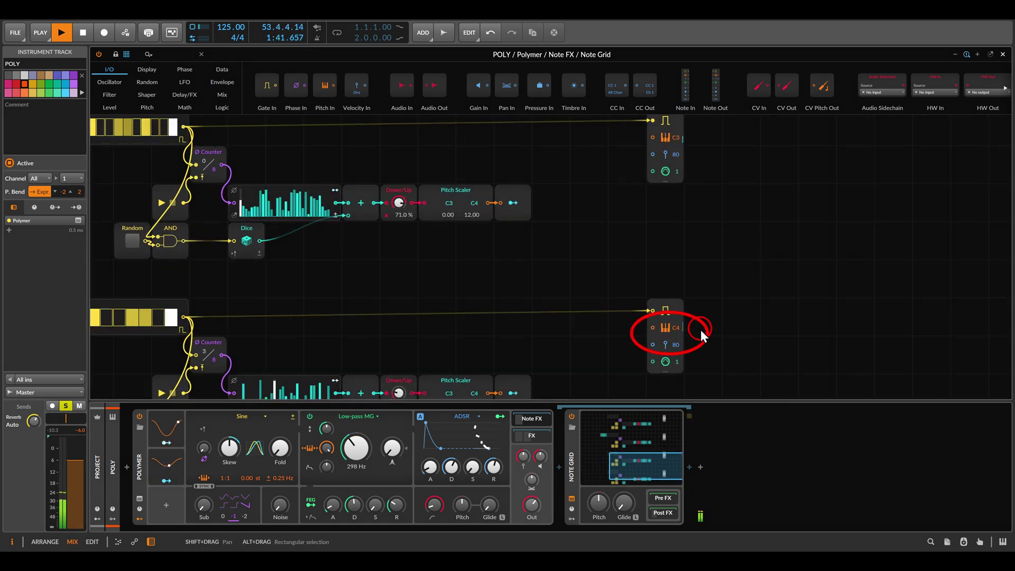
left_click_drag(728, 182, 727, 300)
left_click_drag(635, 242, 734, 294)
left_click_drag(694, 148, 681, 339)
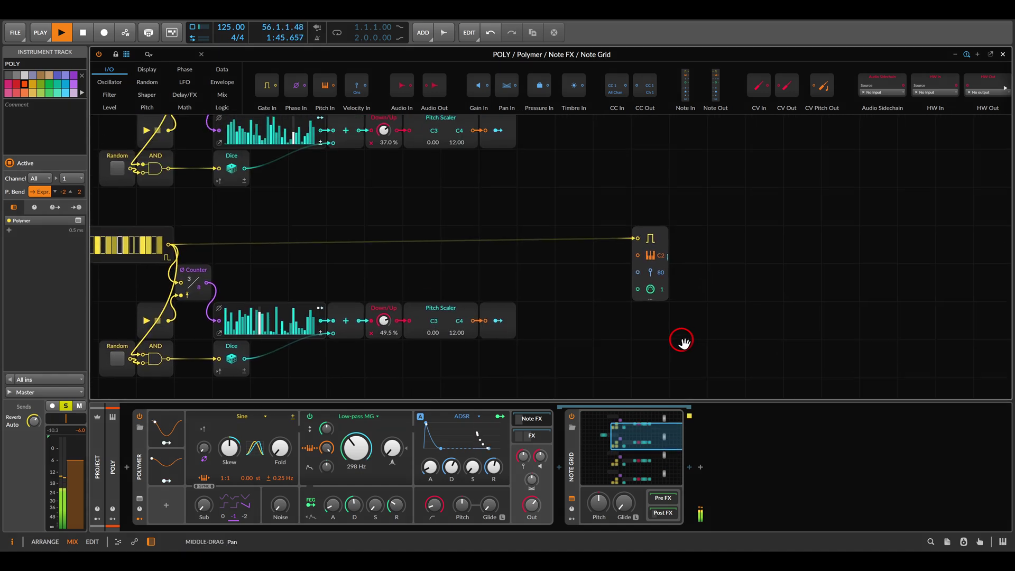
left_click_drag(622, 241, 700, 289)
scroll(544, 290, "down", 2)
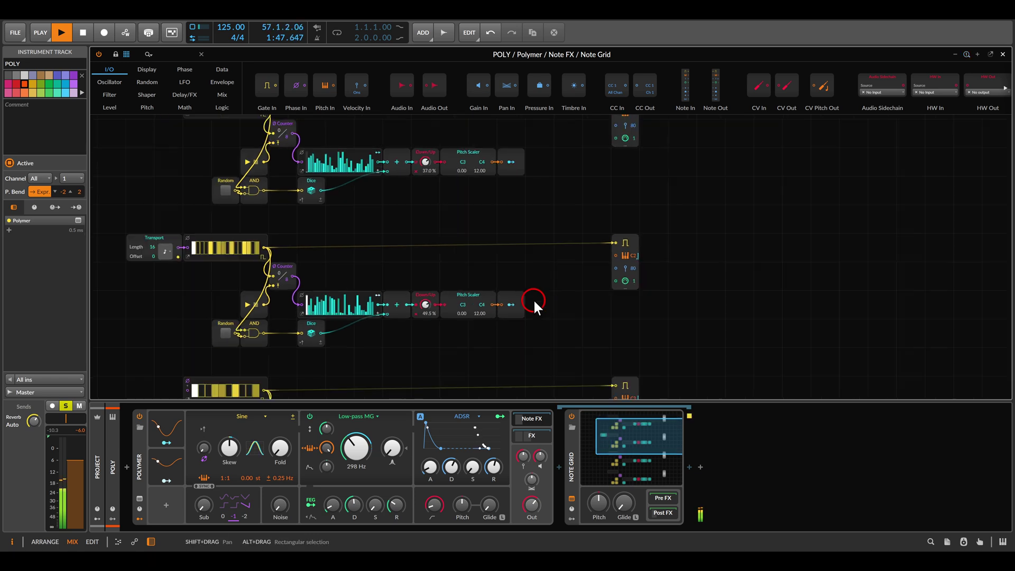
left_click_drag(511, 334, 575, 371)
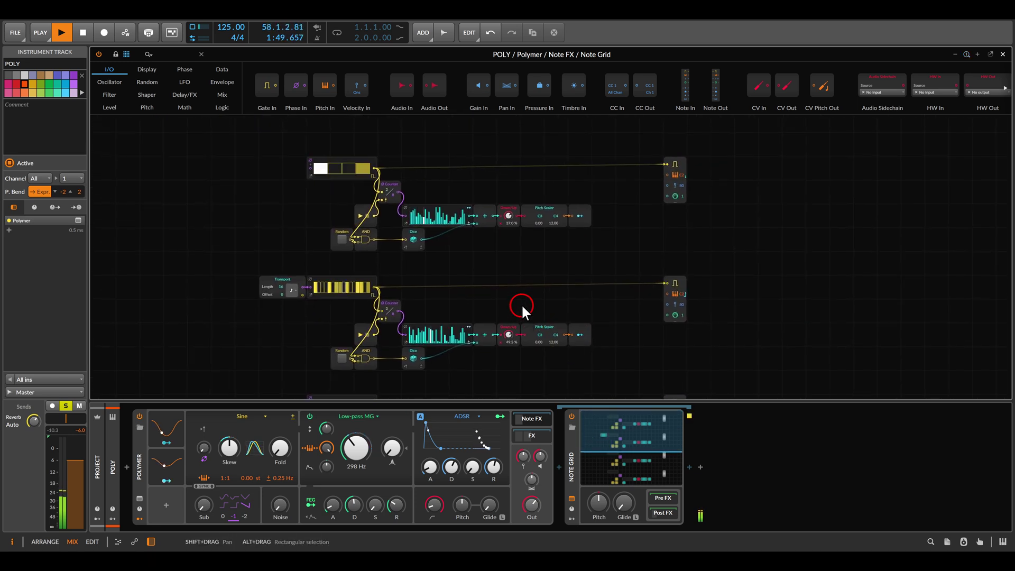
Close the POLY Note Grid and take the POLY track out of solo
key("Escape")
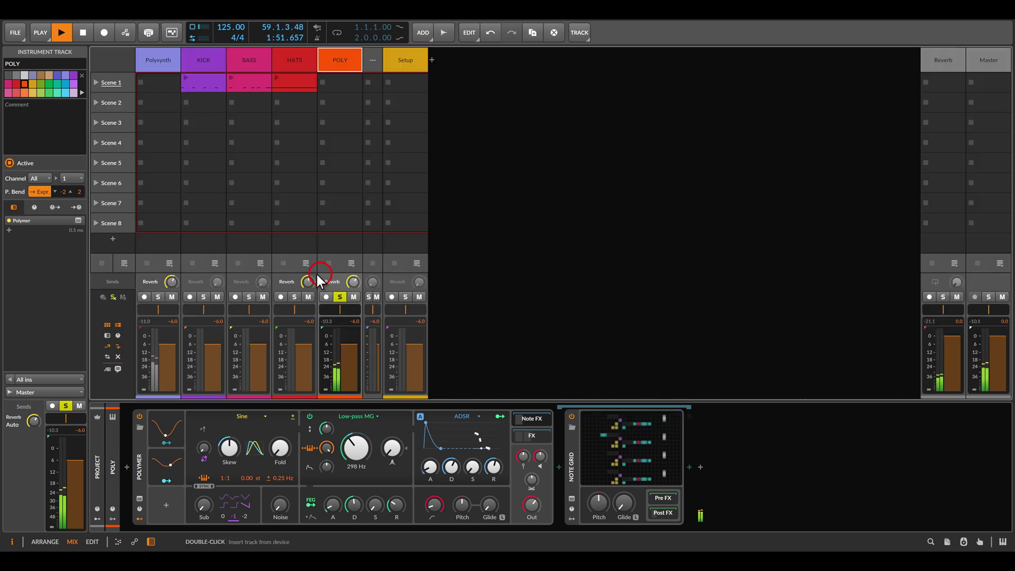
left_click(341, 298)
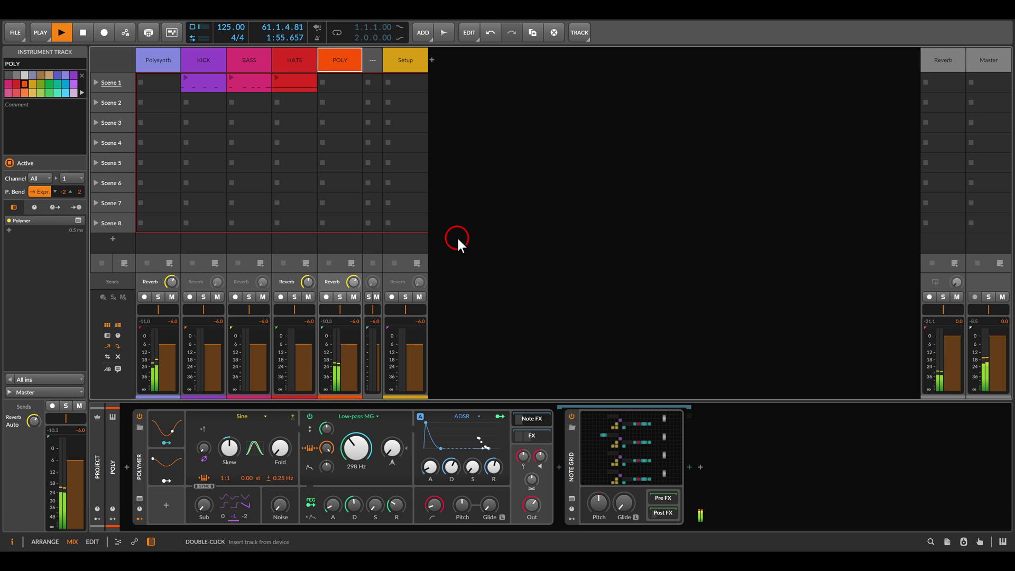
Open the Setup track's Gamut Repetitor grid, examine its core sequencer patch and Controls section, and close it
left_click(406, 67)
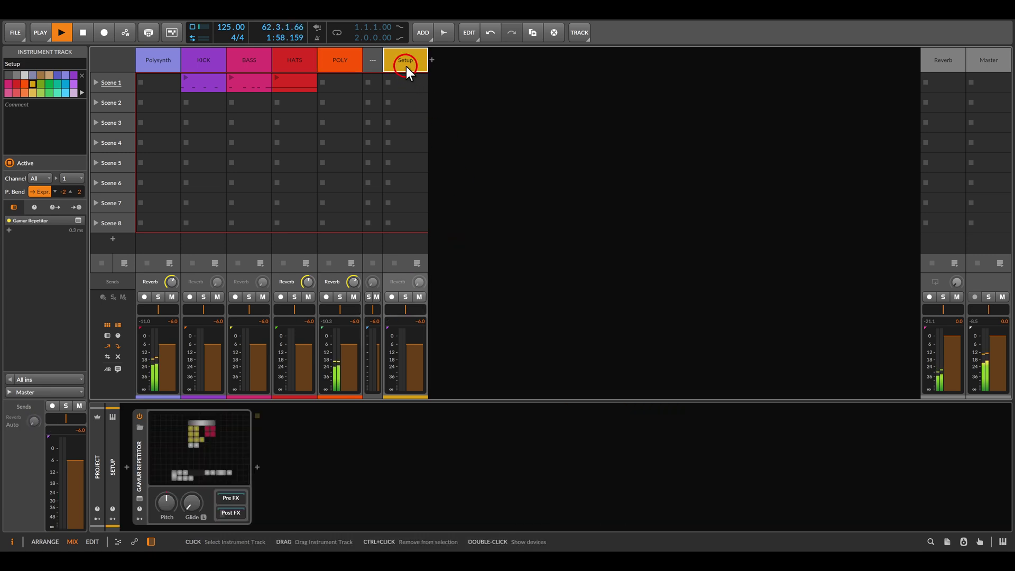
left_click(200, 426)
left_click_drag(659, 303, 645, 154)
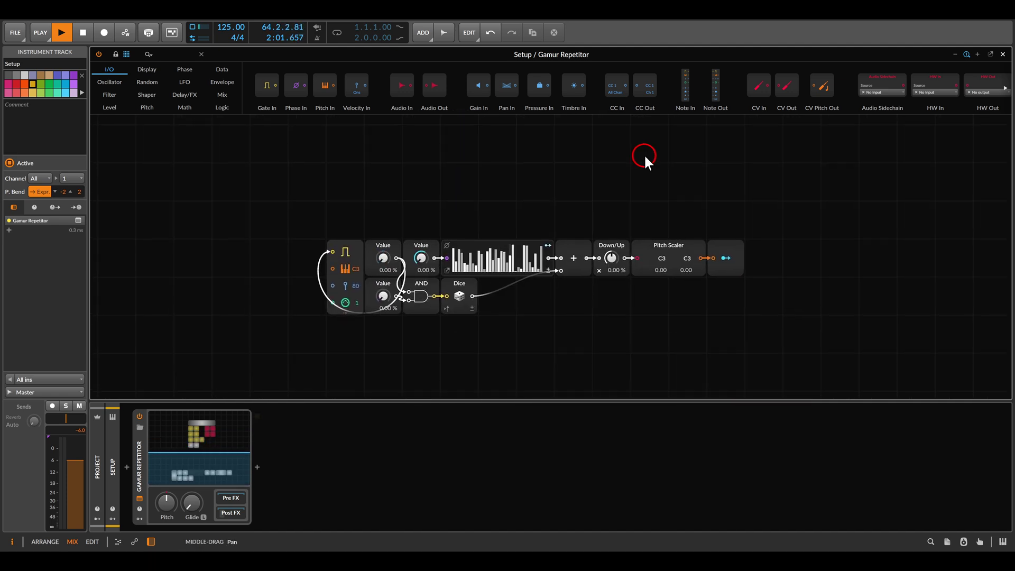
left_click_drag(269, 210, 831, 381)
key("Escape")
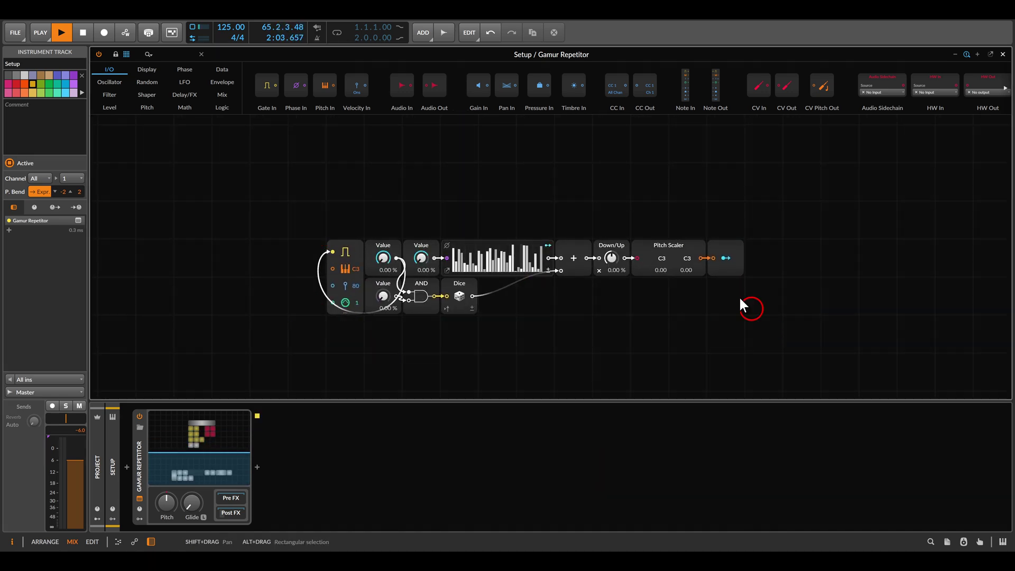
left_click_drag(594, 159, 597, 342)
left_click_drag(618, 221, 625, 302)
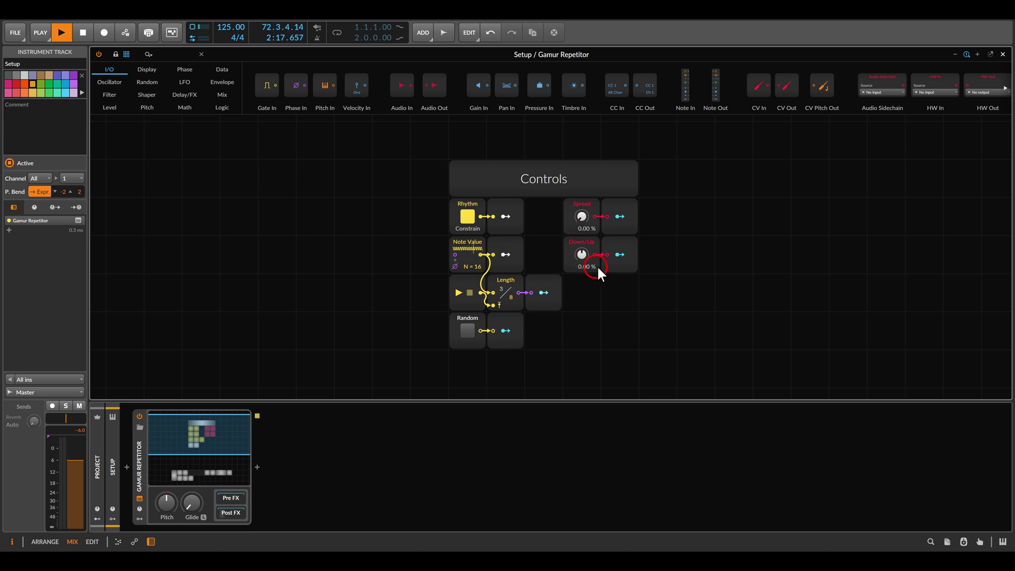
scroll(582, 318, "down", 2)
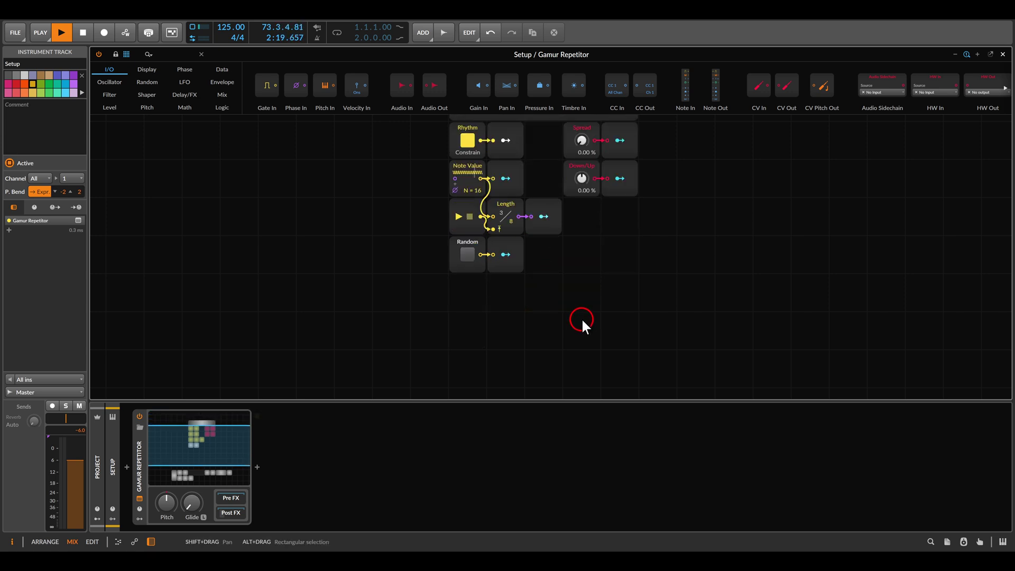
scroll(581, 319, "down", 2)
left_click_drag(623, 322, 598, 240)
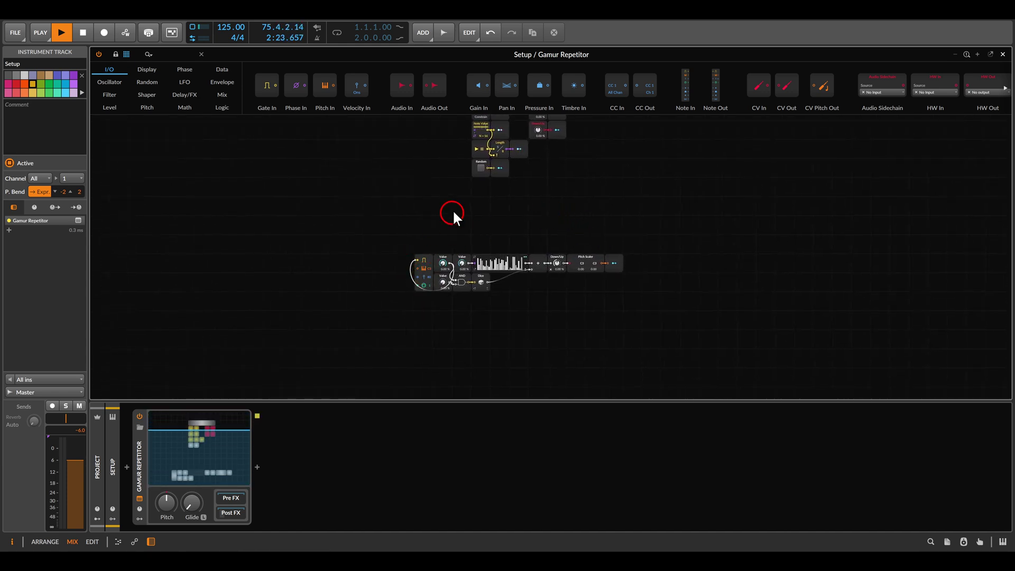
key("Escape")
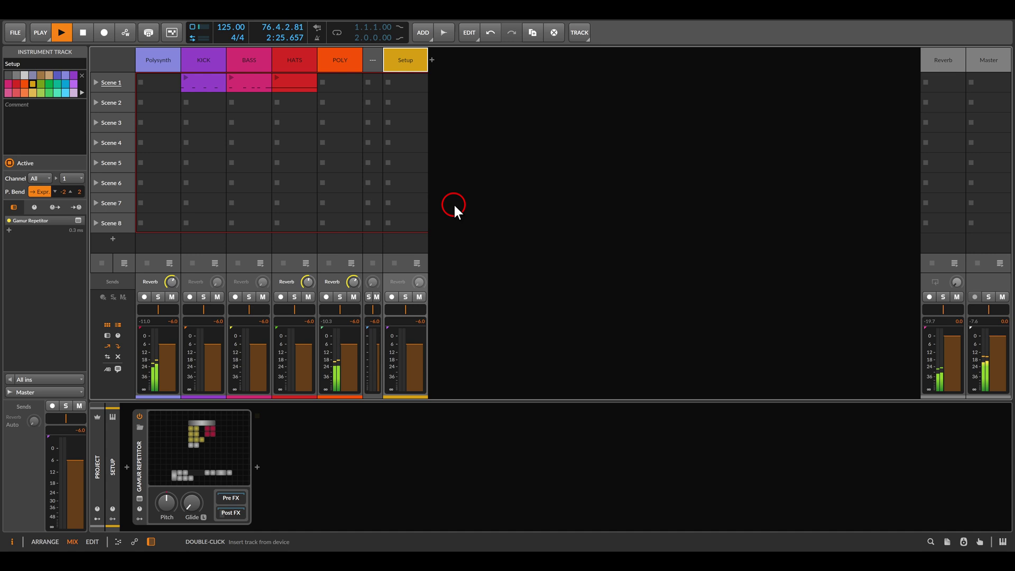